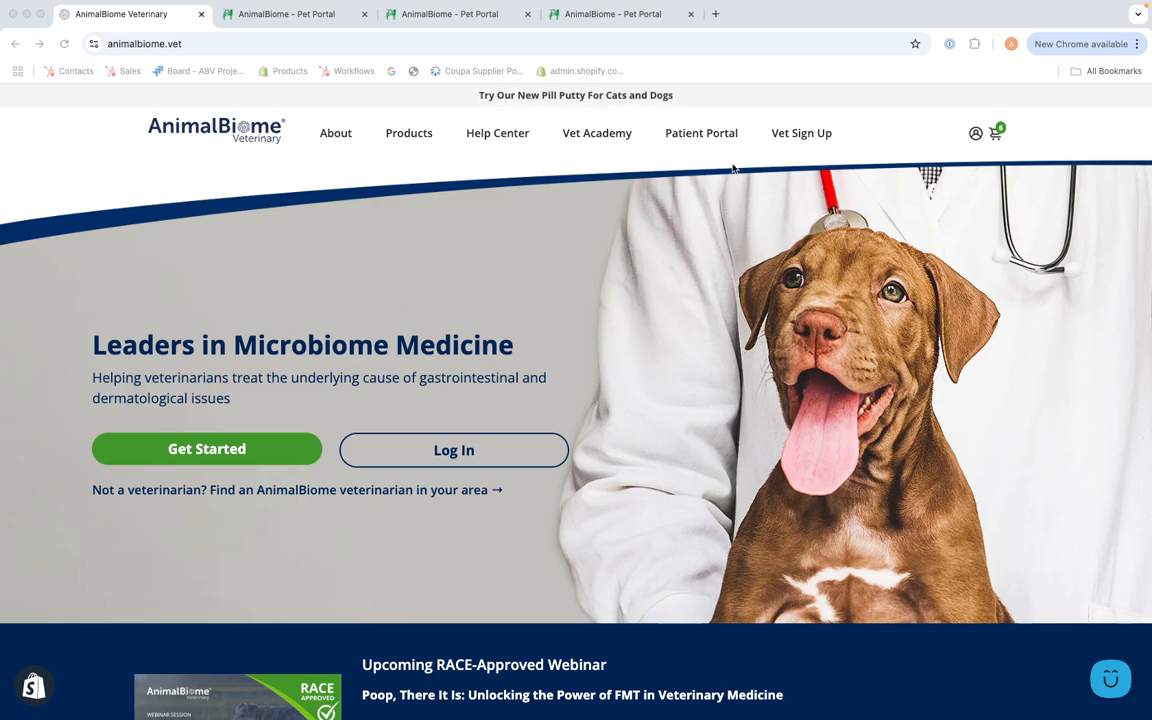
Step: Switch to the open Add Patient Profile form and look over its blank patient fields, from breed to spayed/neutered status
left_click(316, 22)
scroll(625, 328, "down", 5)
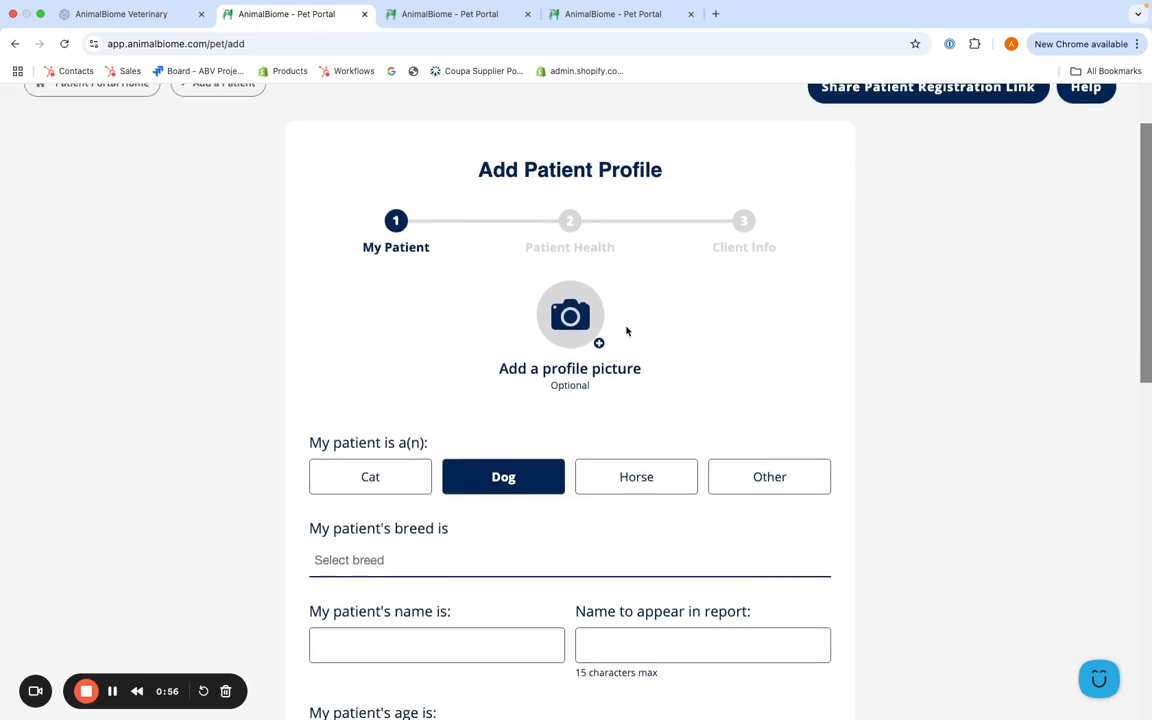
scroll(627, 331, "down", 5)
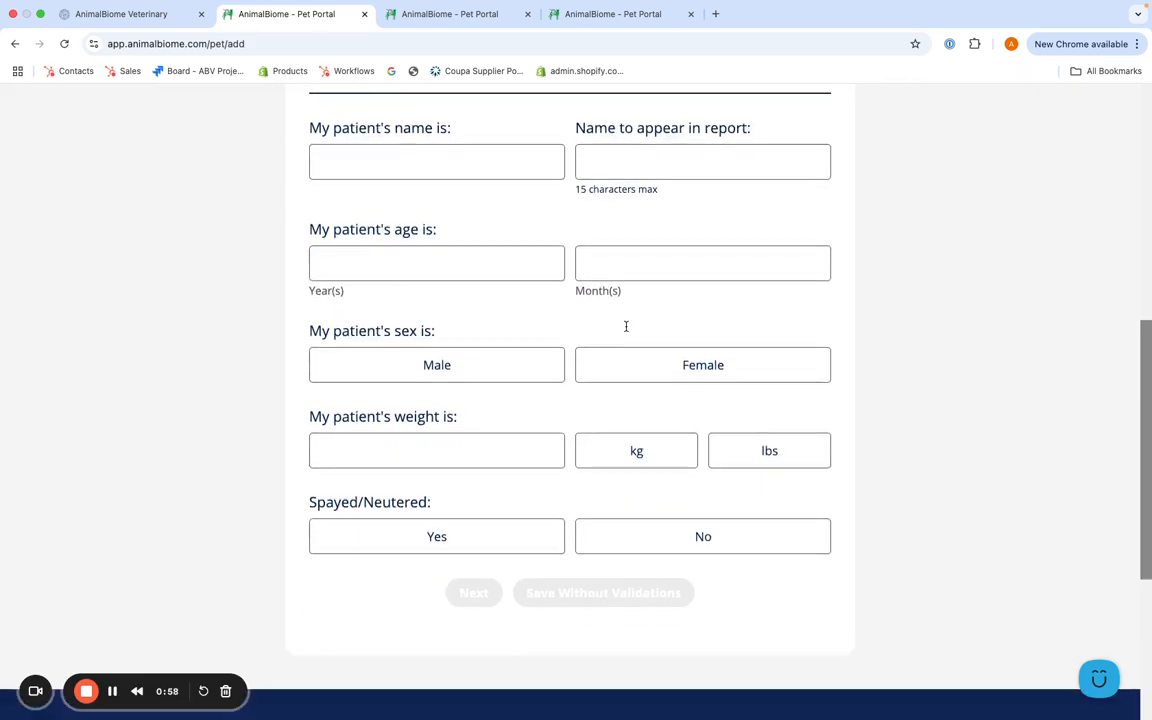
scroll(627, 331, "up", 10)
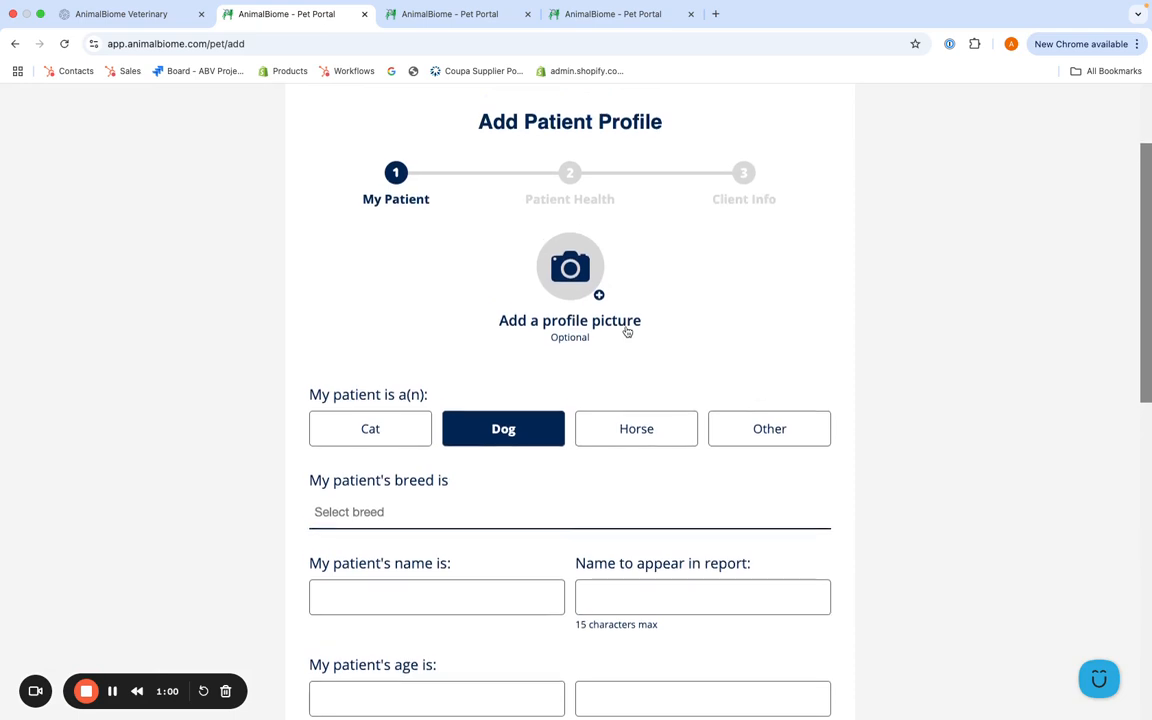
Step: Switch to the patient portal dashboard and look over the My Patients list and grid views and the Microbiome Reports table
left_click(454, 31)
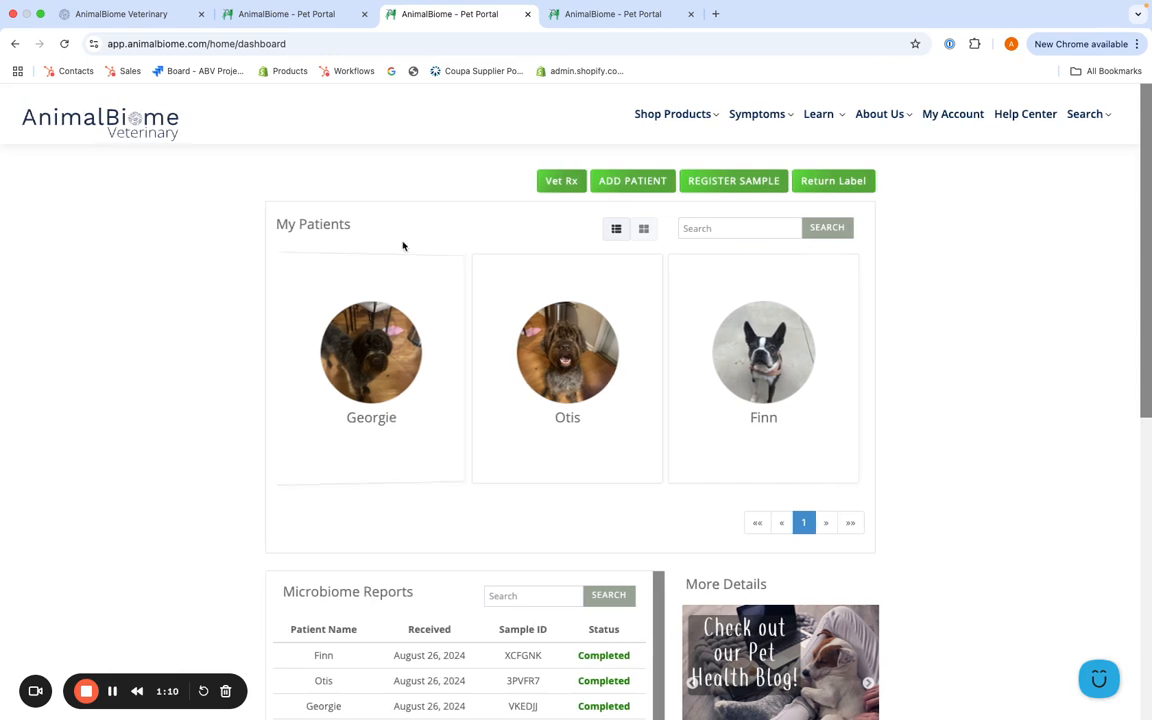
left_click(617, 229)
left_click(648, 232)
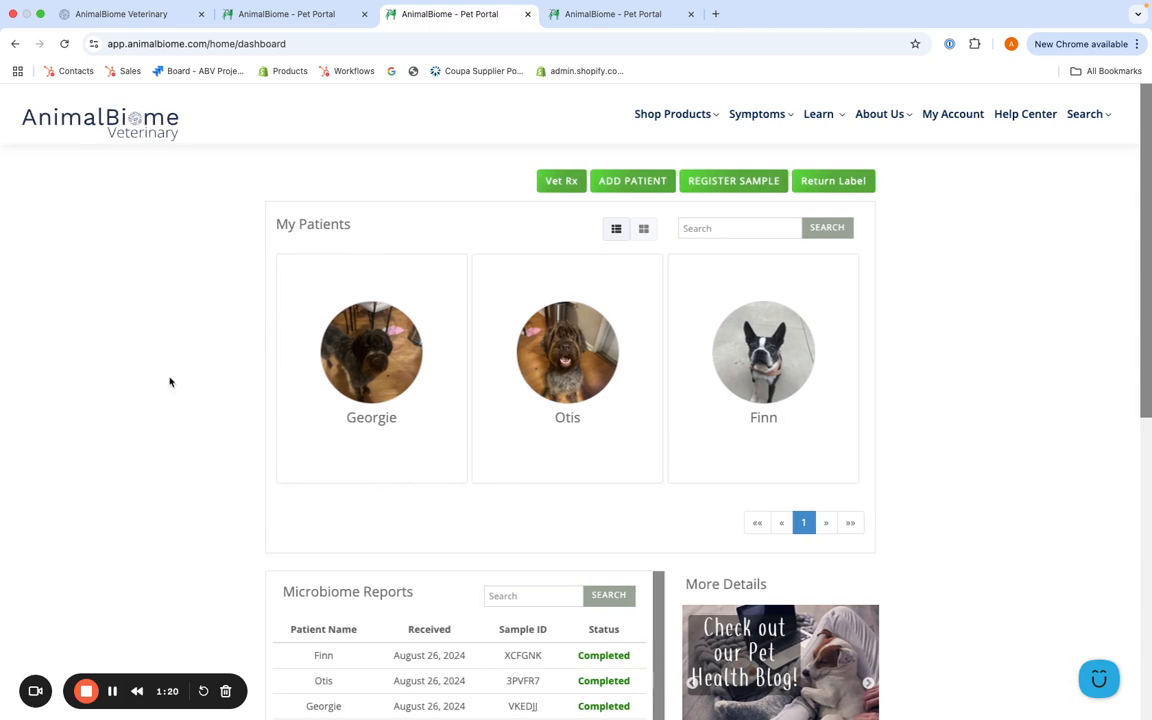
scroll(232, 472, "down", 3)
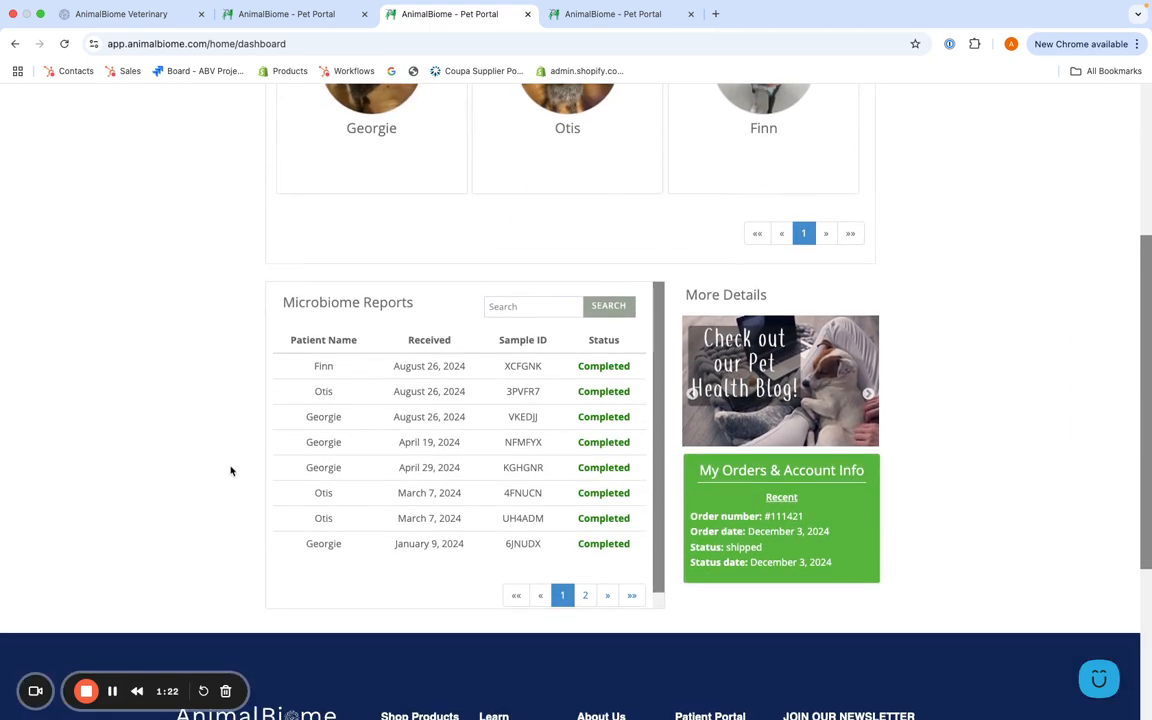
scroll(250, 538, "down", 3)
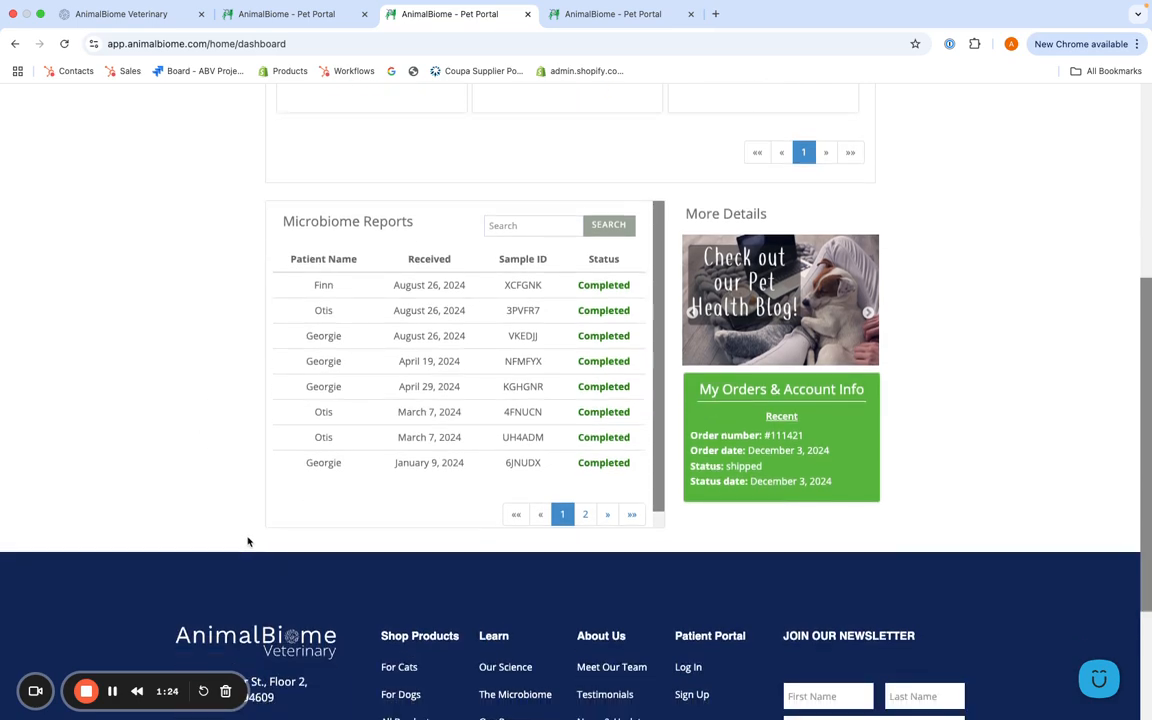
scroll(258, 521, "up", 6)
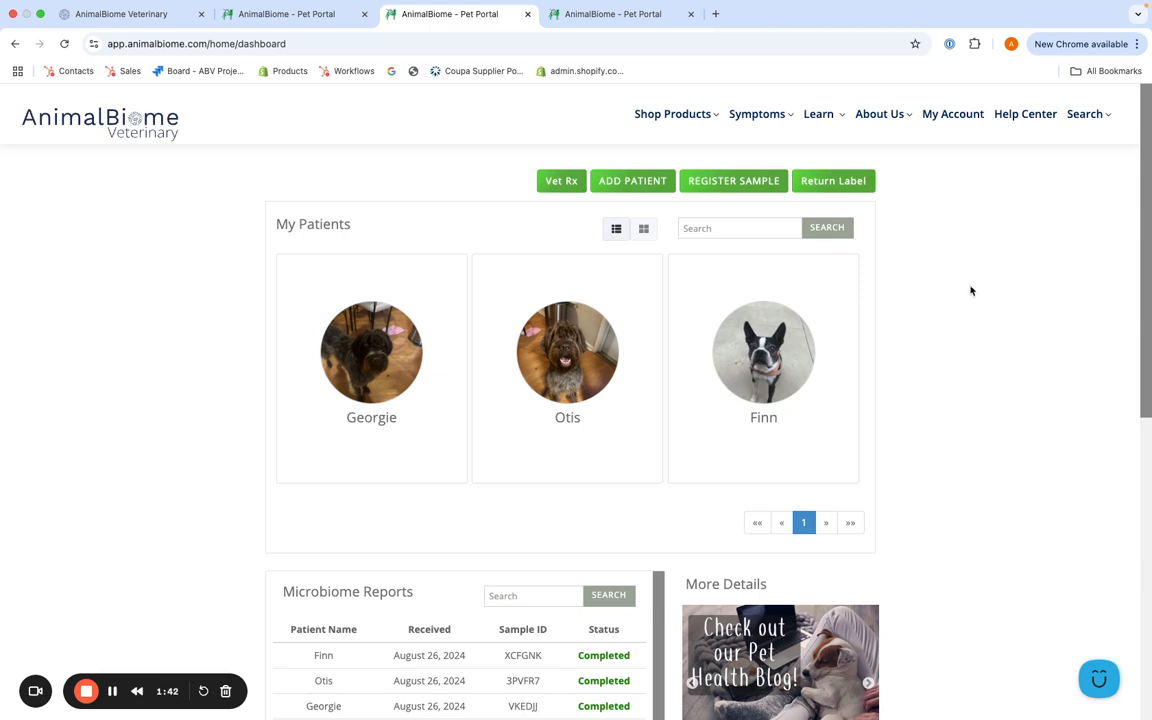
Step: Open the add-patient form, check the pre-filled patient details in the other open profile, and continue that profile to Patient Health
left_click(643, 184)
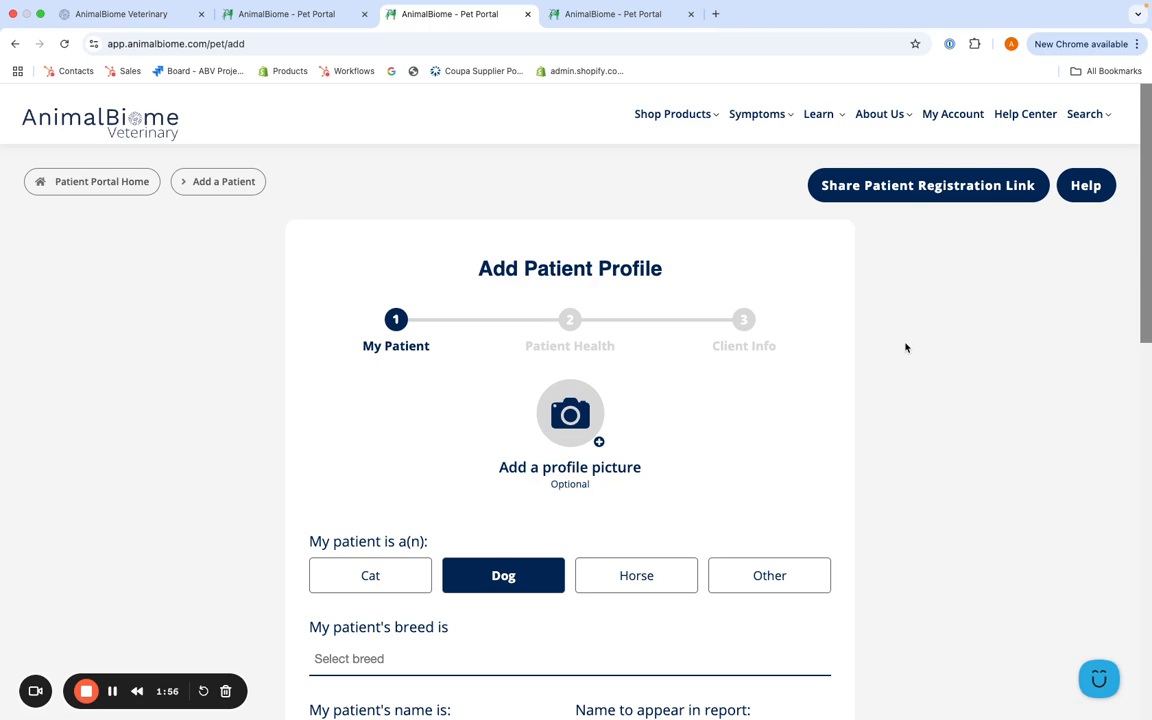
left_click(618, 15)
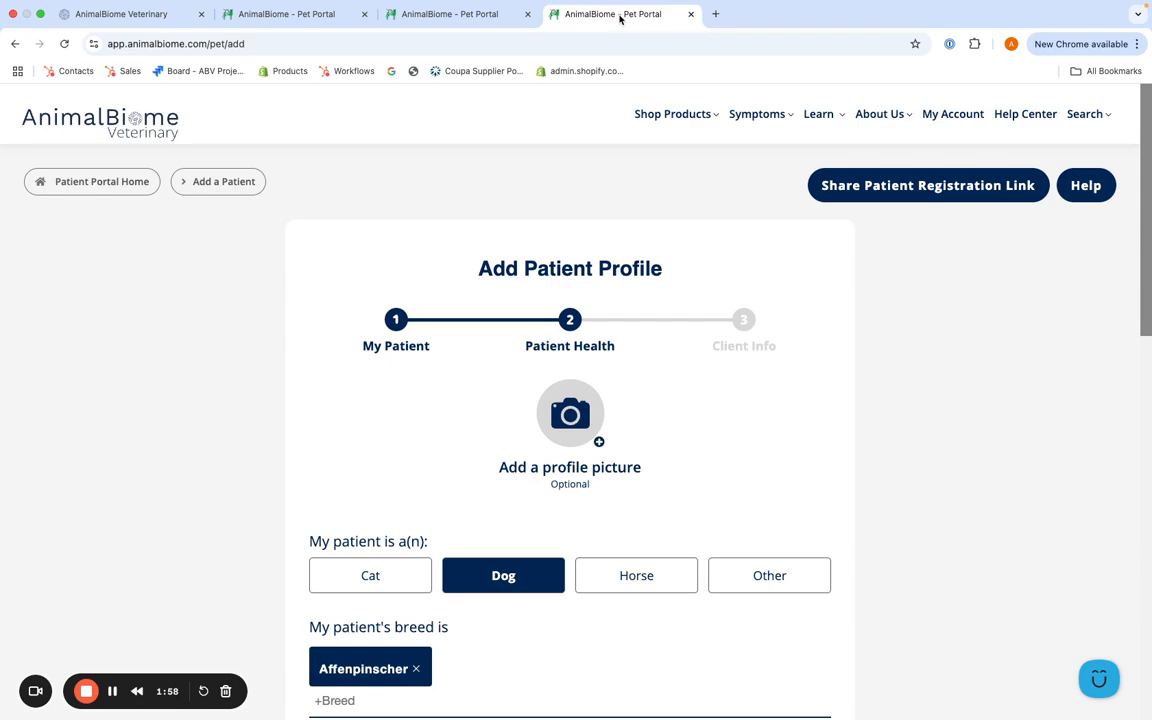
scroll(836, 300, "down", 3)
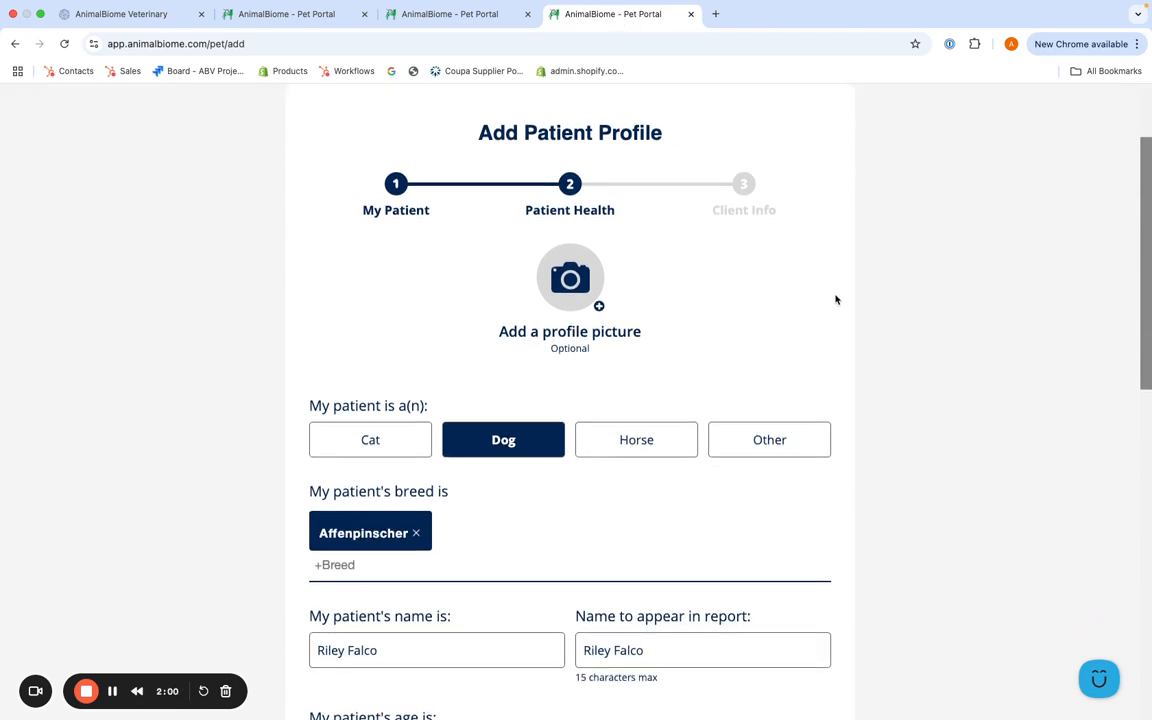
scroll(836, 300, "down", 5)
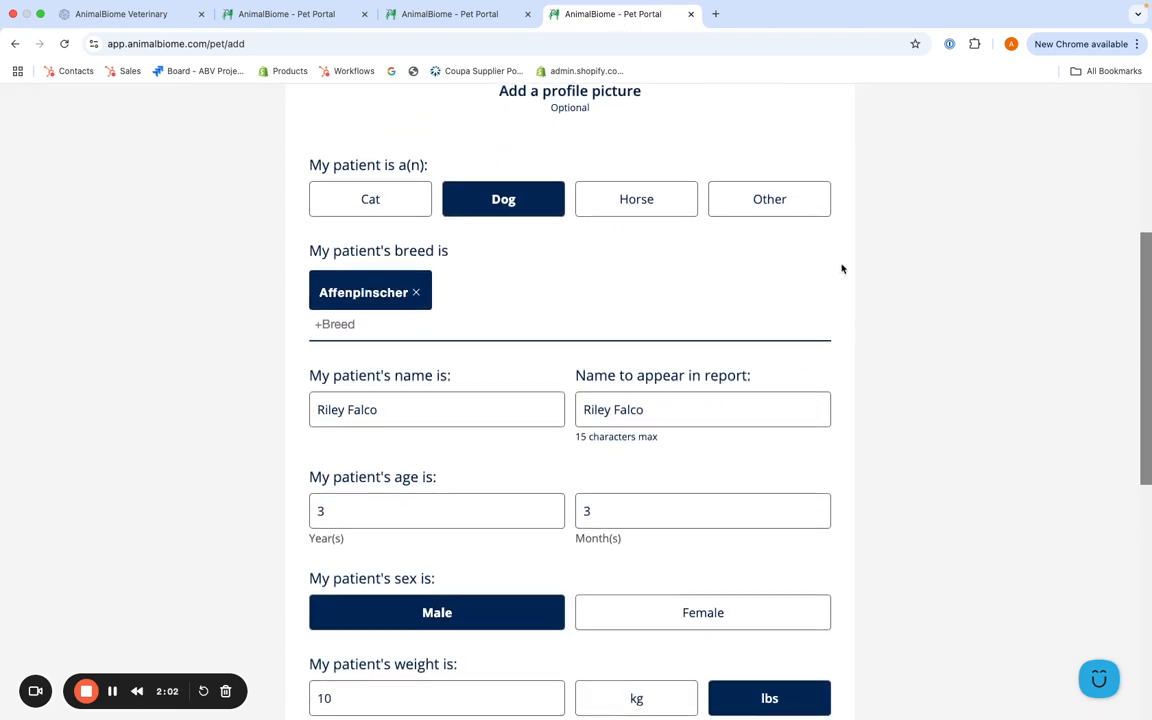
scroll(842, 268, "down", 6)
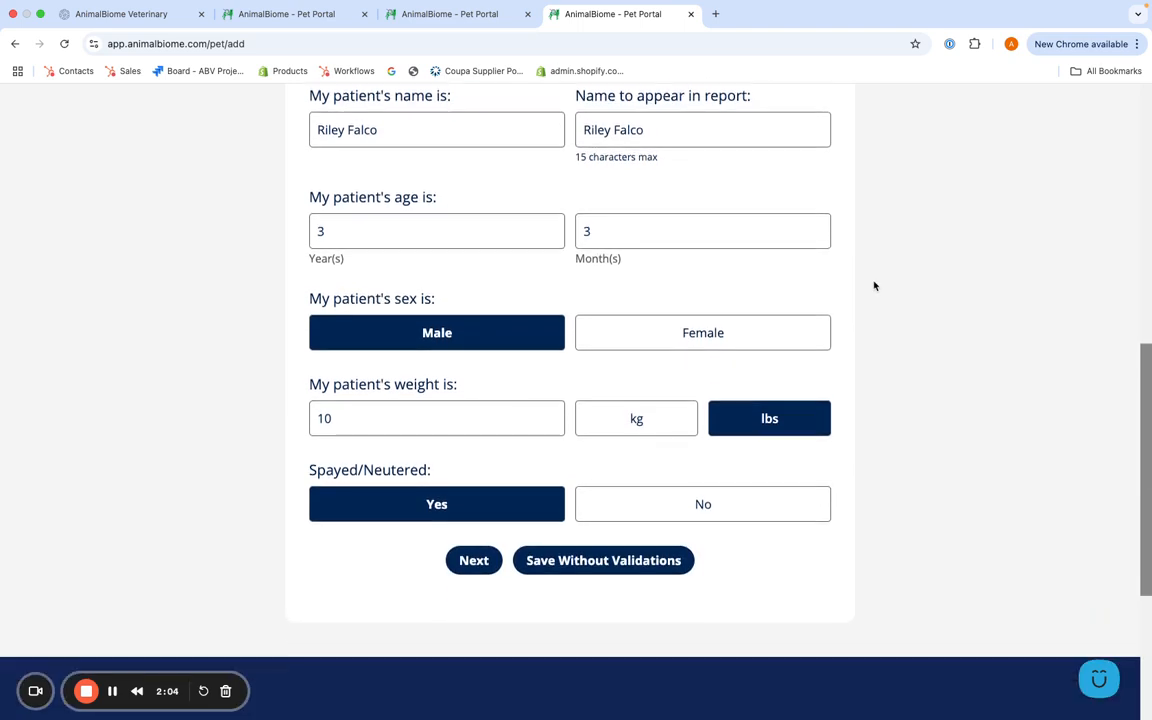
scroll(874, 286, "down", 2)
scroll(874, 286, "up", 8)
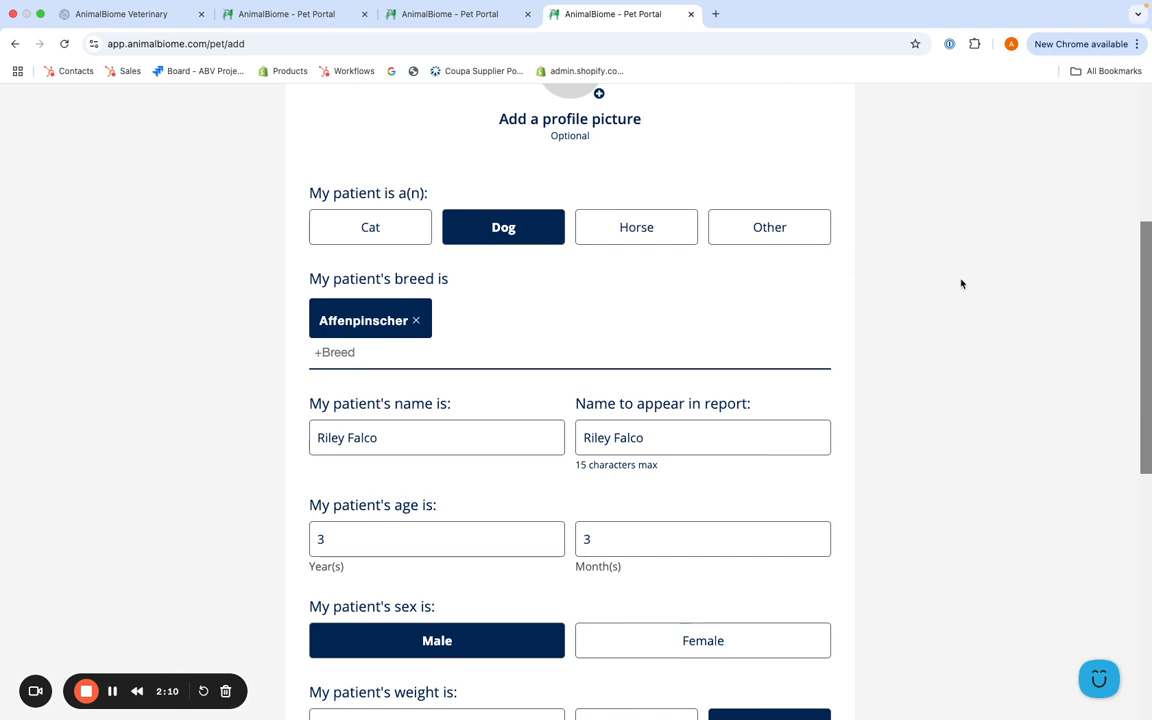
scroll(961, 284, "down", 7)
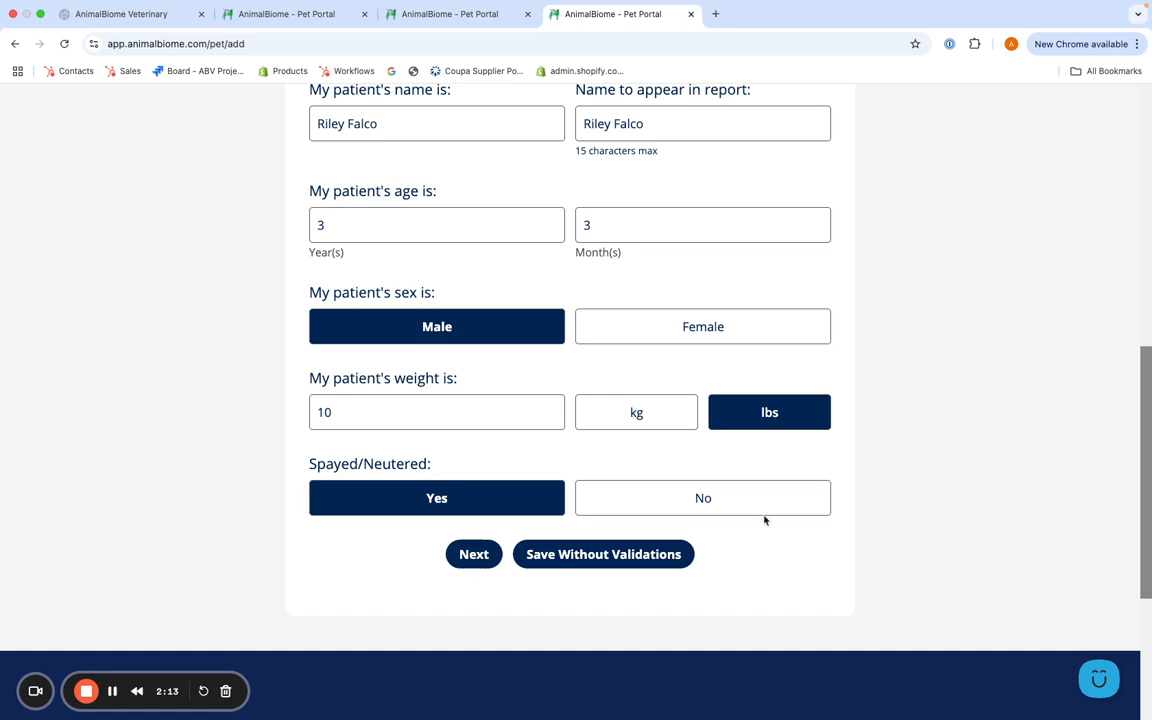
left_click(466, 554)
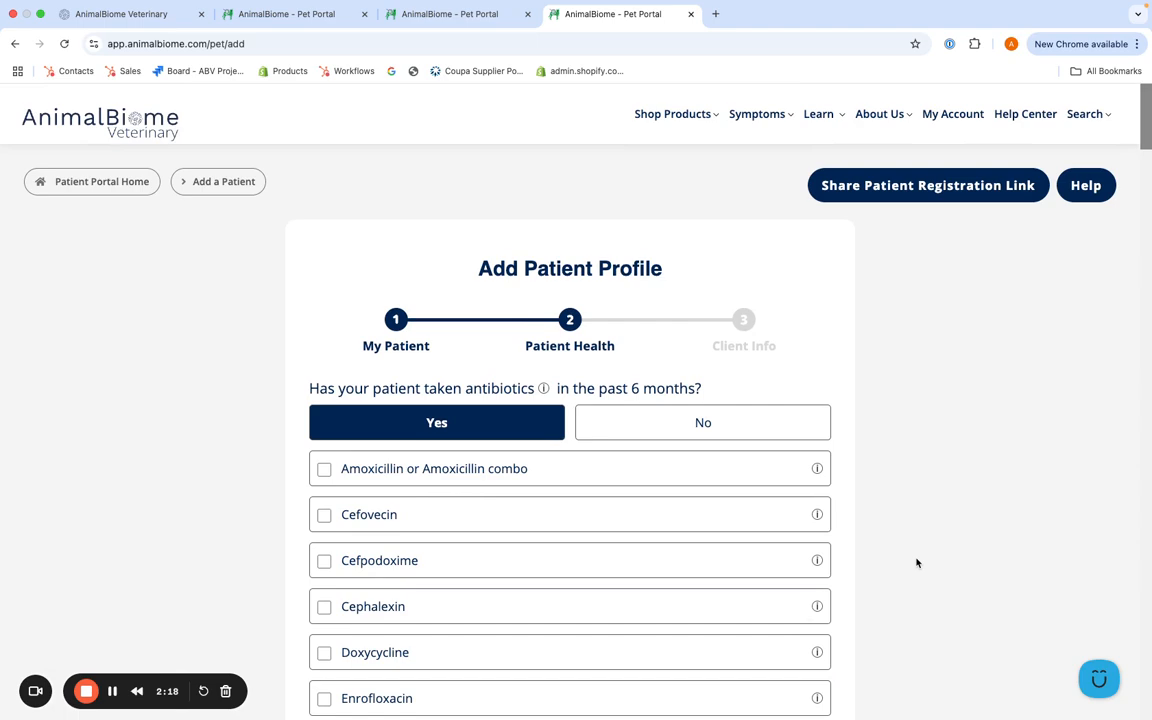
Step: Examine the Patient Health answers on antibiotics, body condition, medications and supplements
scroll(916, 563, "down", 5)
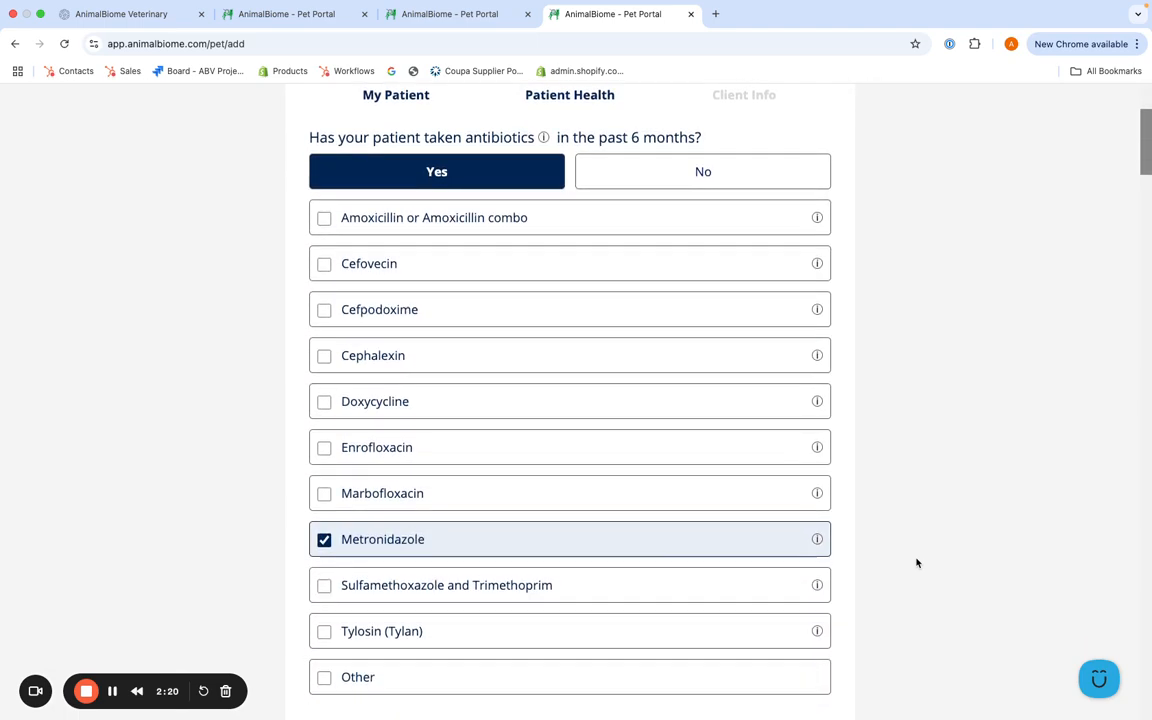
scroll(916, 563, "down", 1)
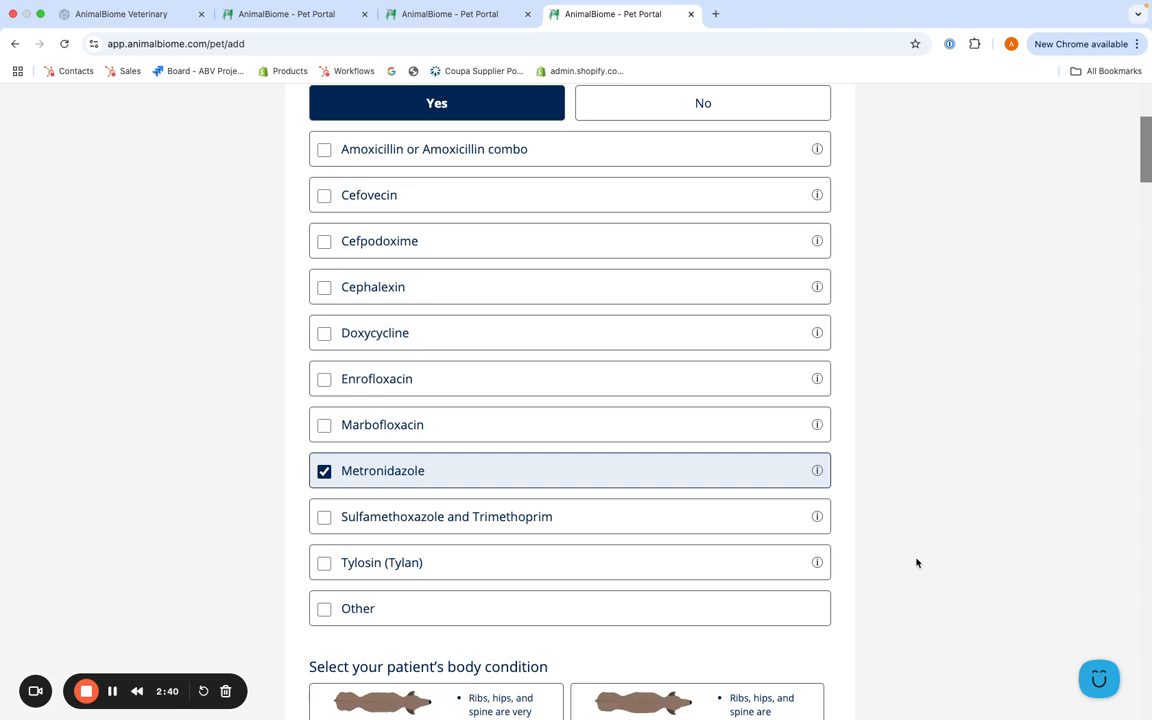
scroll(917, 563, "up", 3)
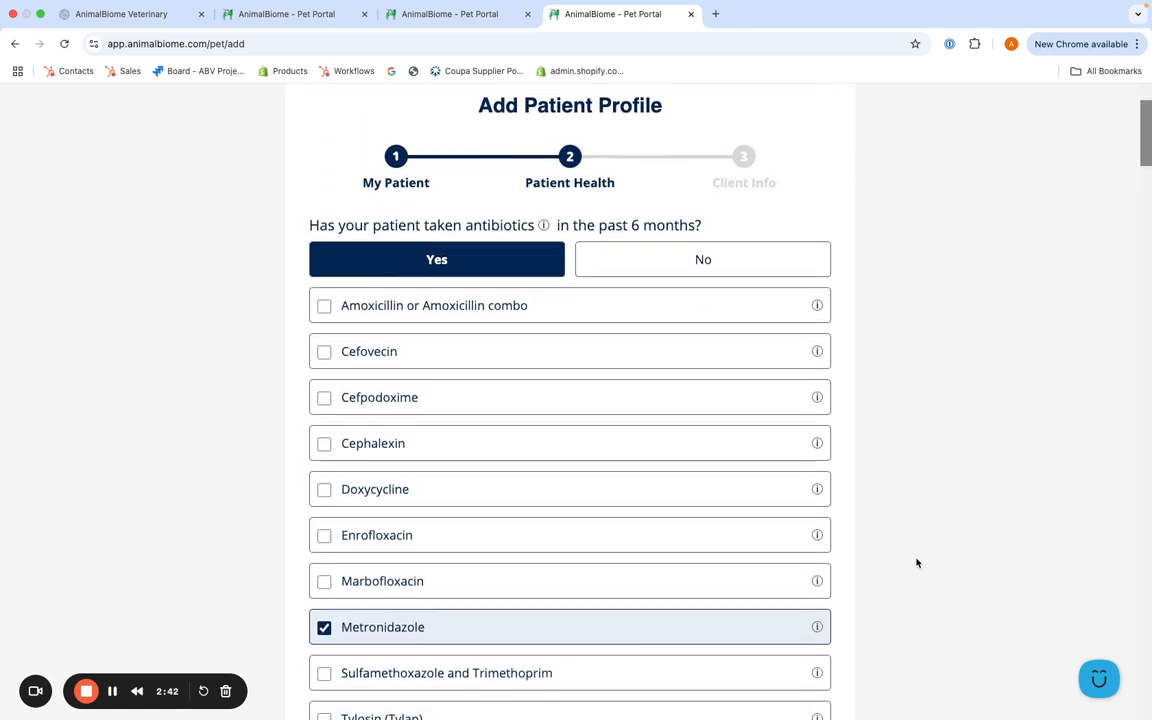
scroll(997, 561, "down", 2)
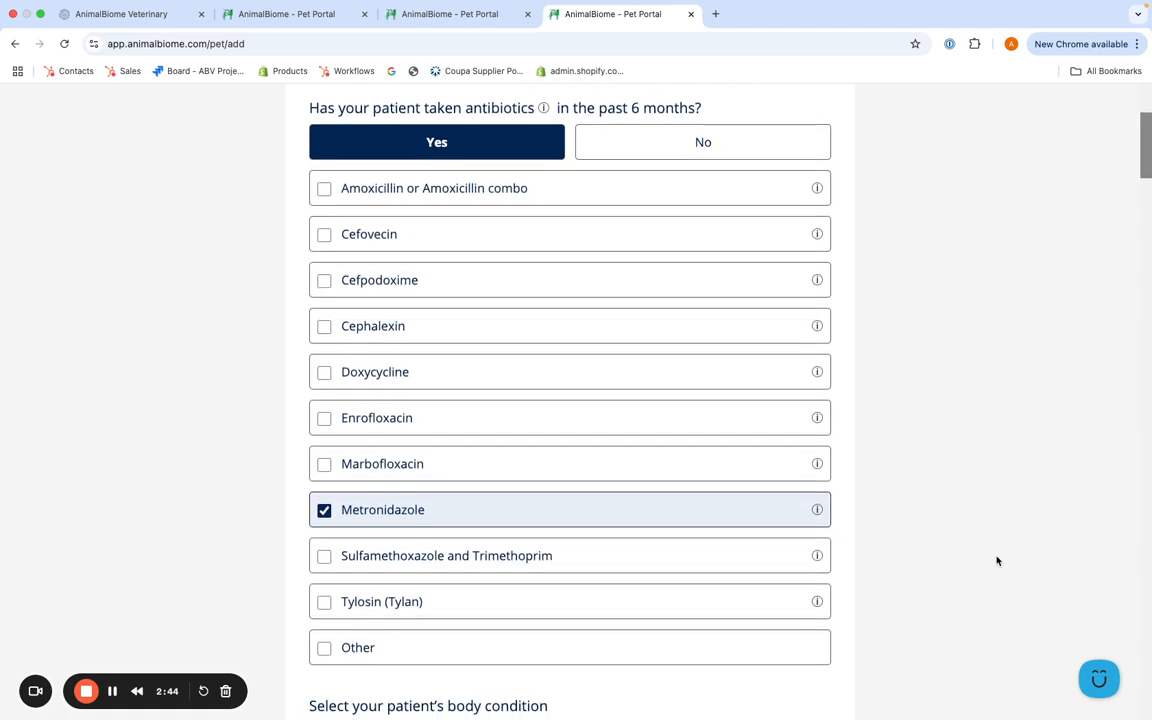
scroll(997, 561, "down", 6)
left_click(605, 570)
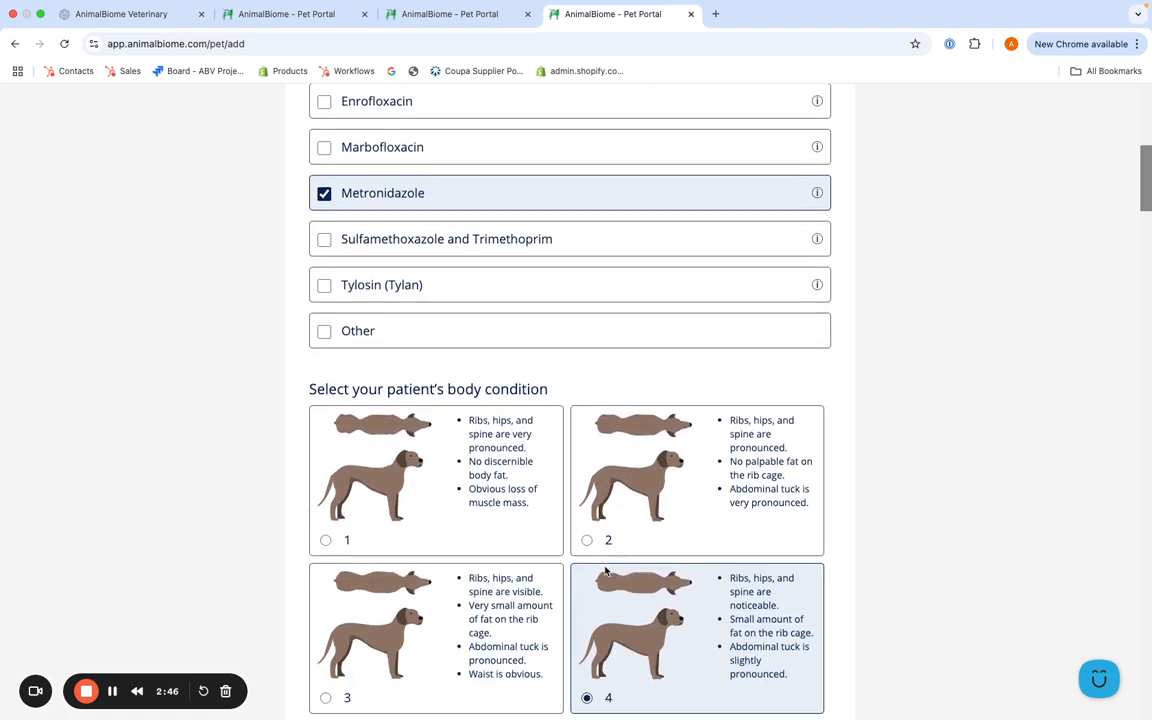
scroll(605, 570, "down", 10)
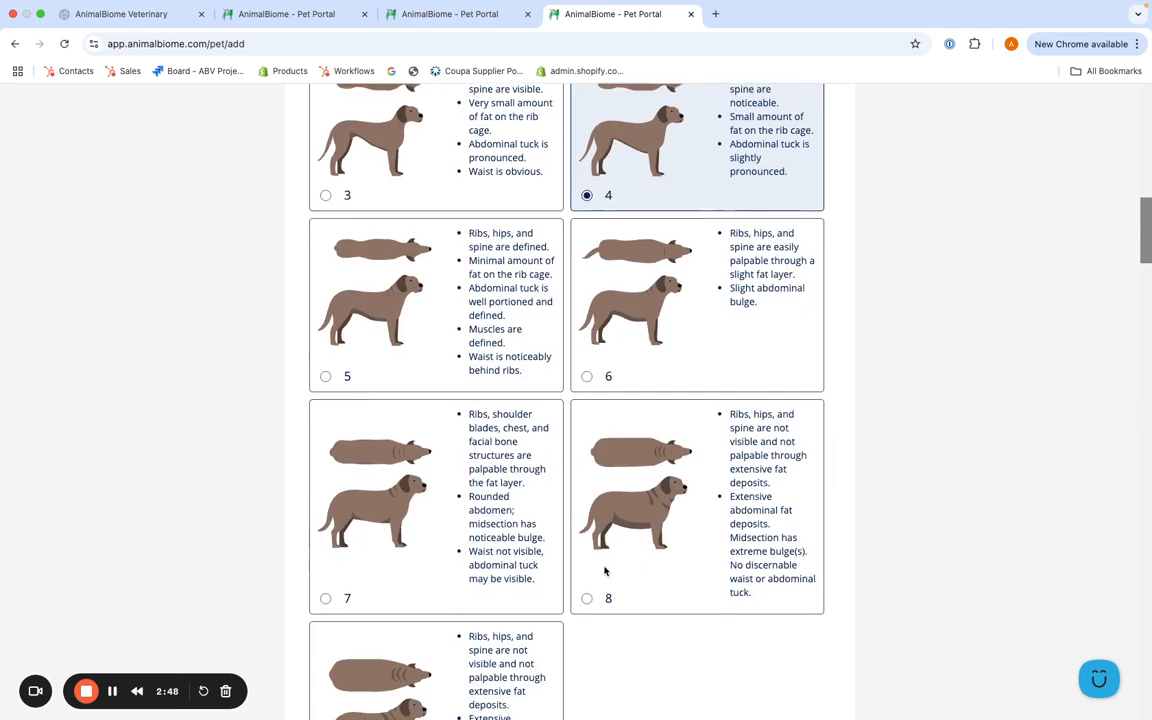
scroll(605, 570, "down", 12)
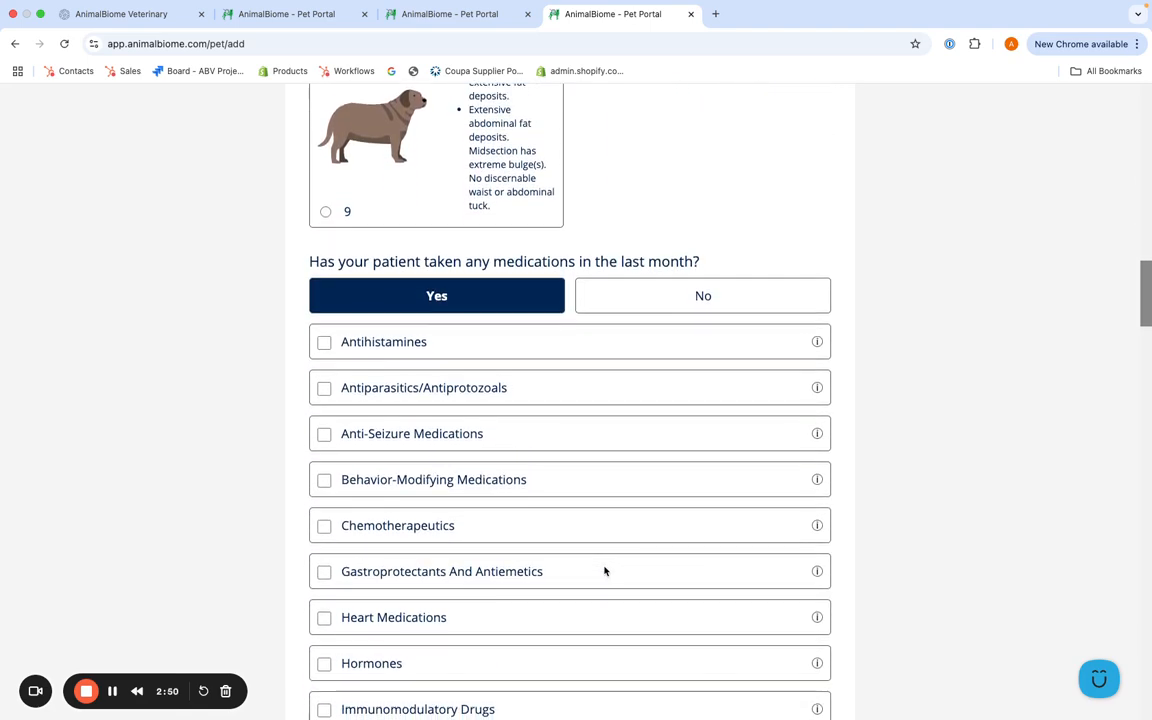
scroll(605, 570, "down", 9)
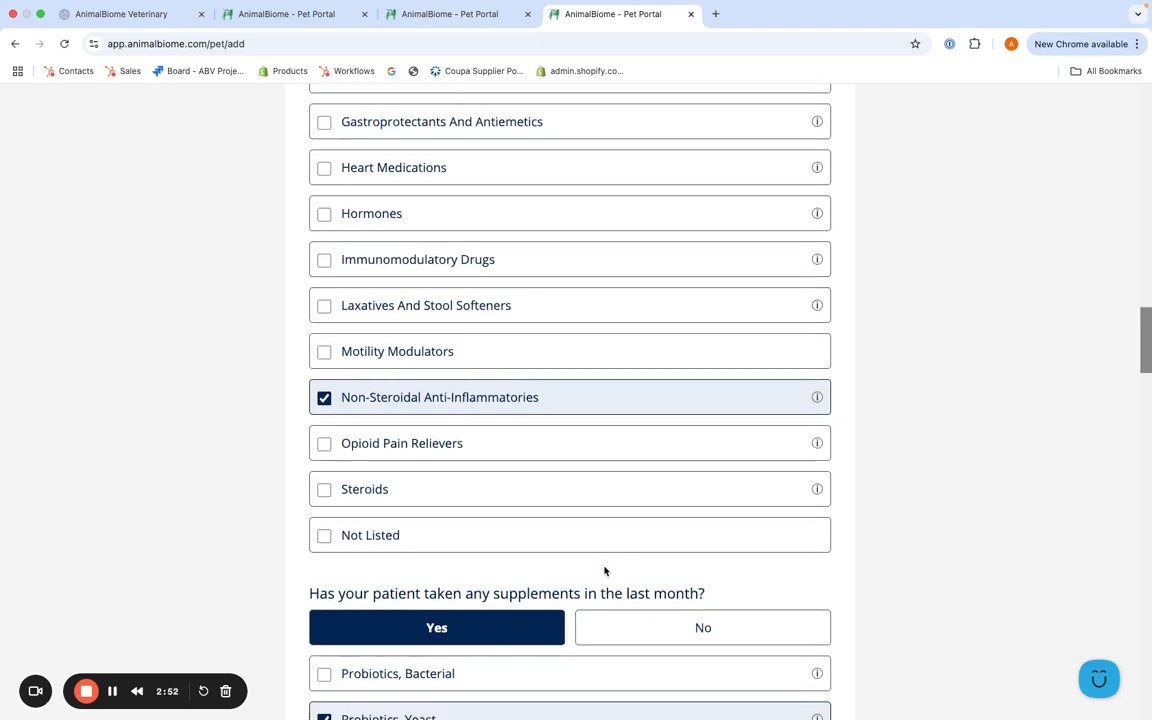
scroll(605, 570, "down", 10)
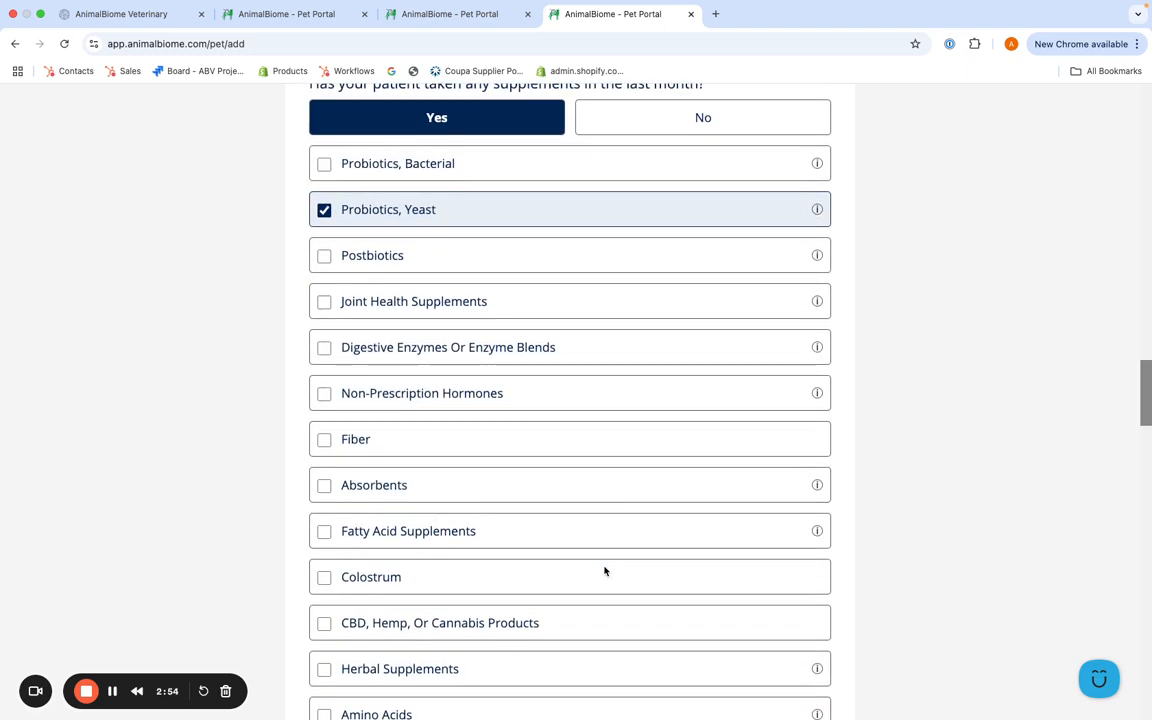
Step: Examine the remaining Patient Health answers on AnimalBiome supplements, diagnosed physical conditions, diet and current symptoms
scroll(604, 571, "down", 7)
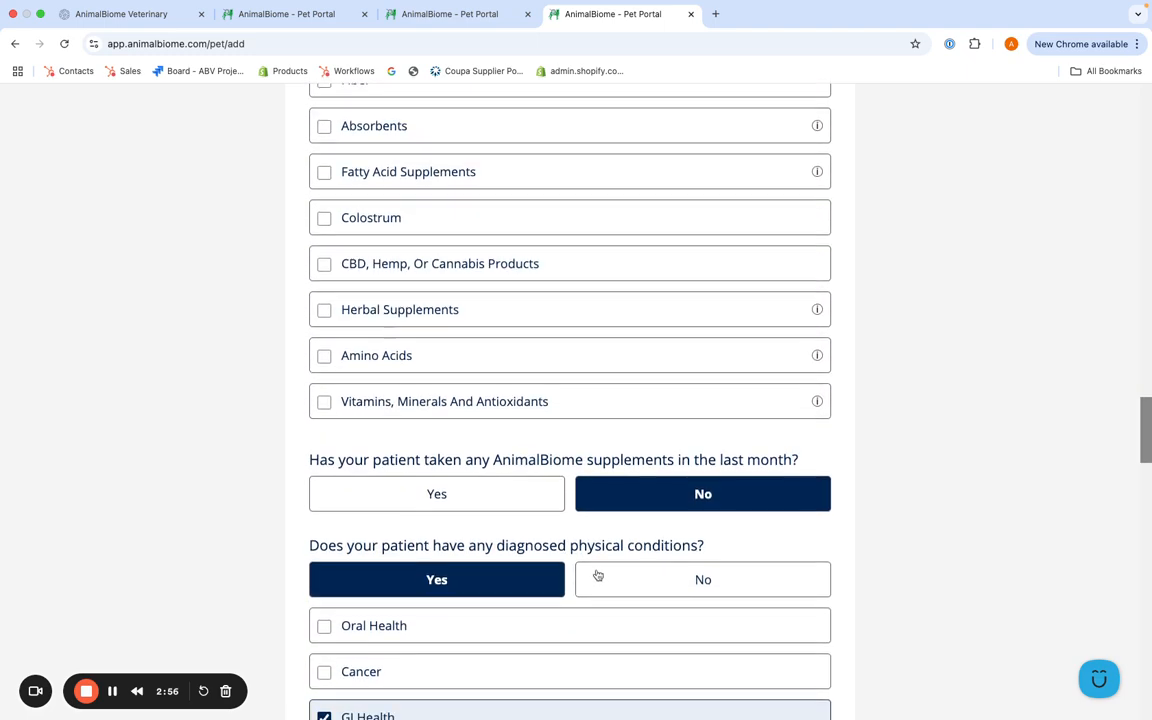
scroll(592, 554, "down", 7)
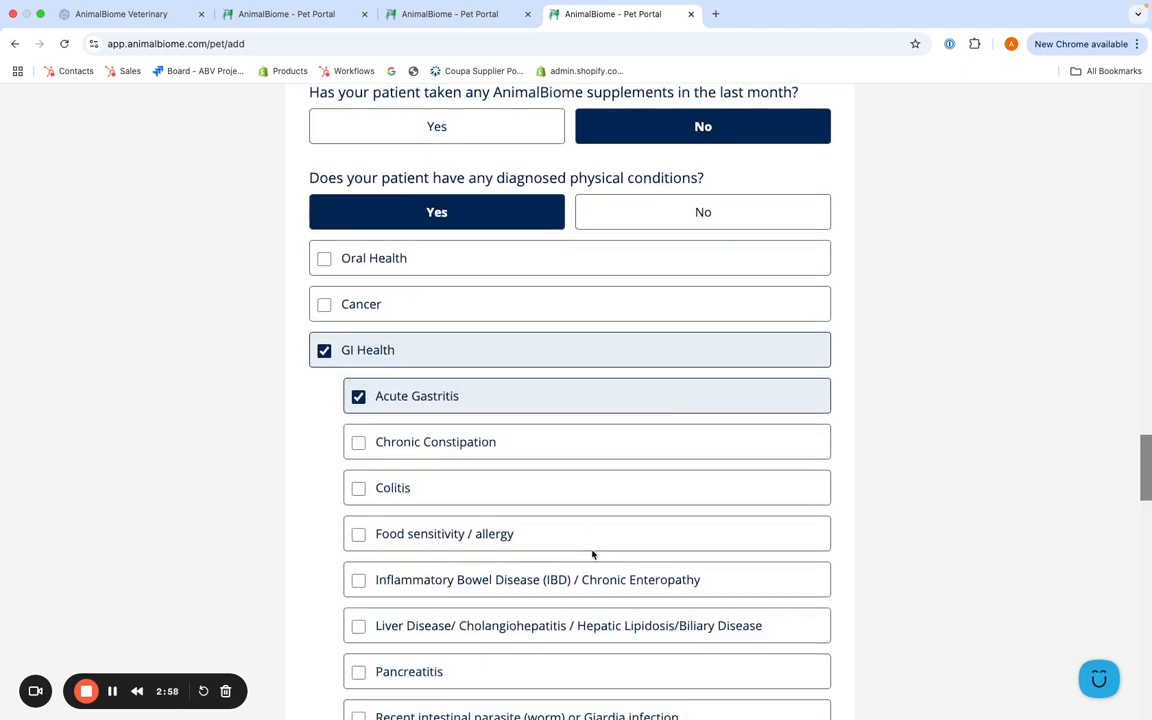
scroll(592, 552, "down", 12)
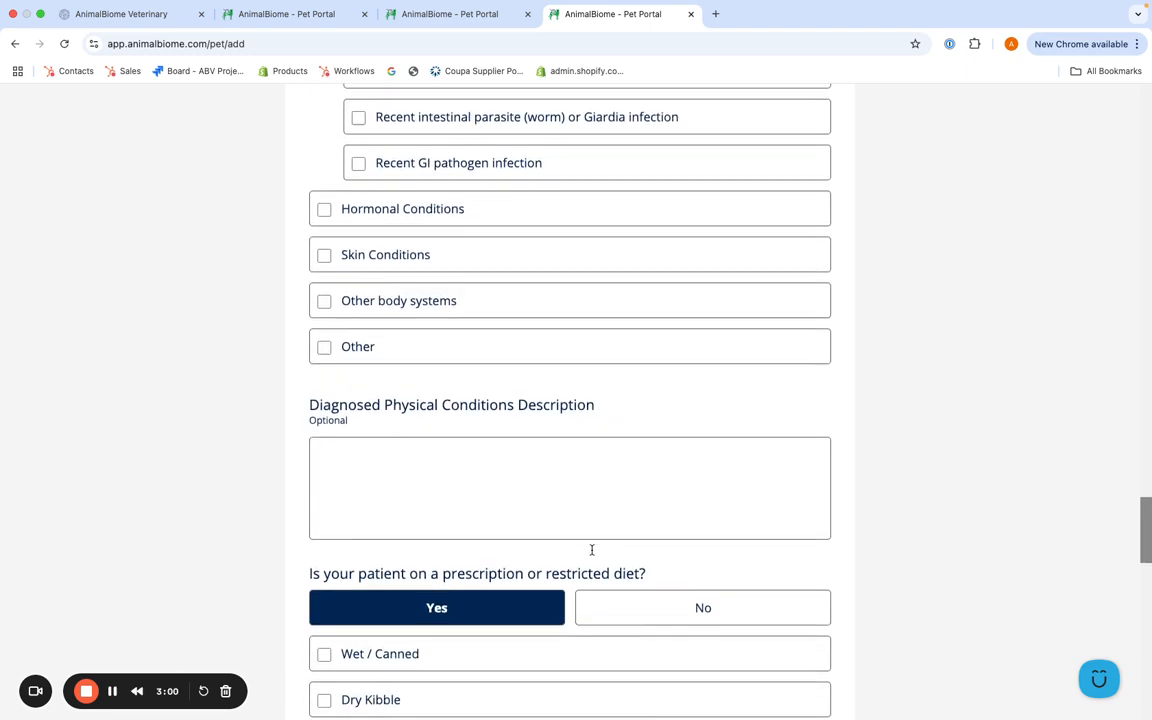
scroll(592, 552, "down", 2)
scroll(638, 591, "down", 2)
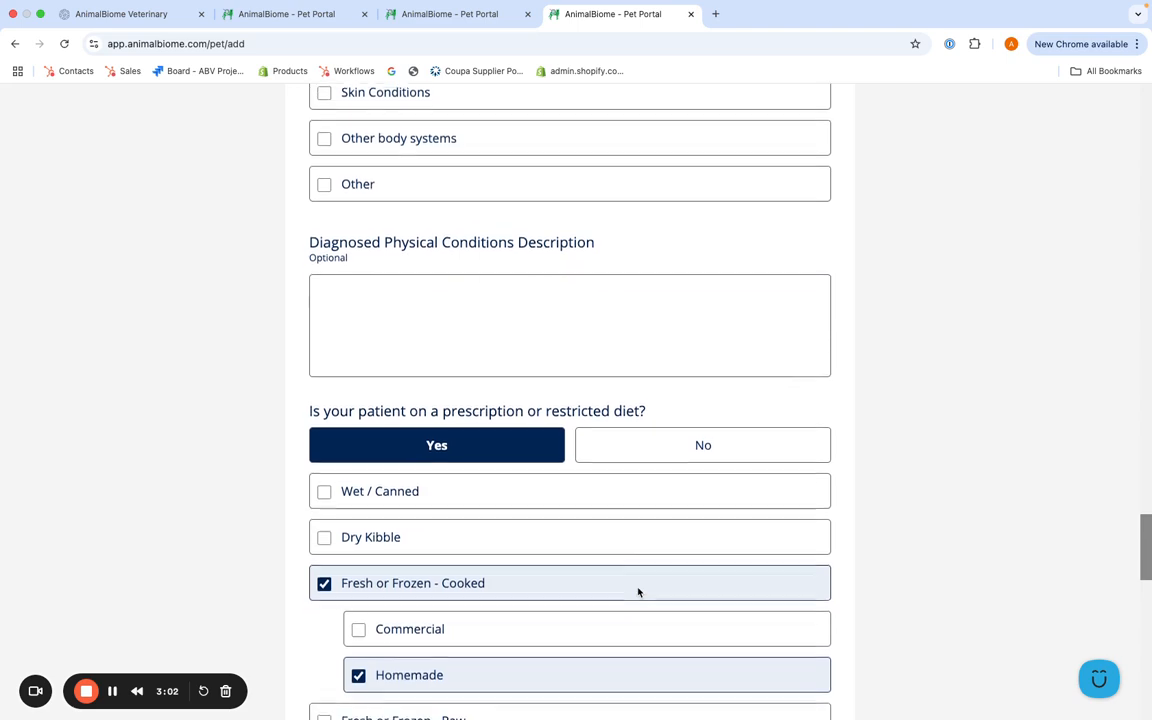
scroll(638, 591, "down", 8)
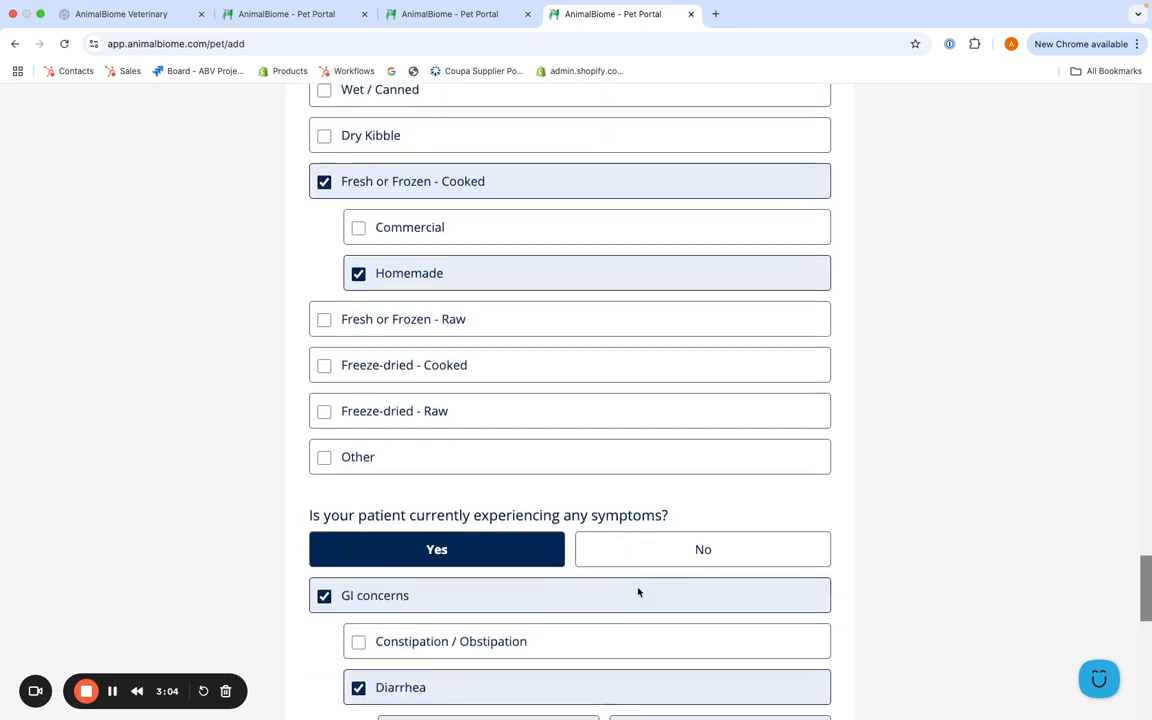
scroll(638, 593, "down", 1)
scroll(638, 588, "down", 7)
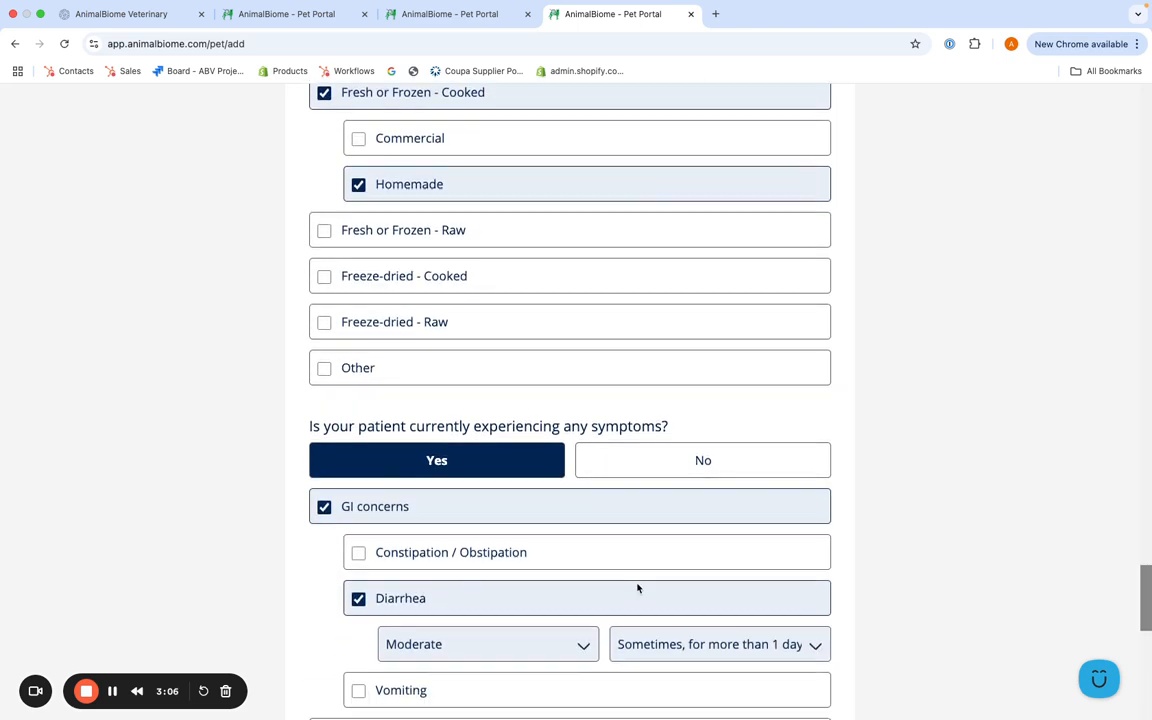
scroll(638, 588, "down", 6)
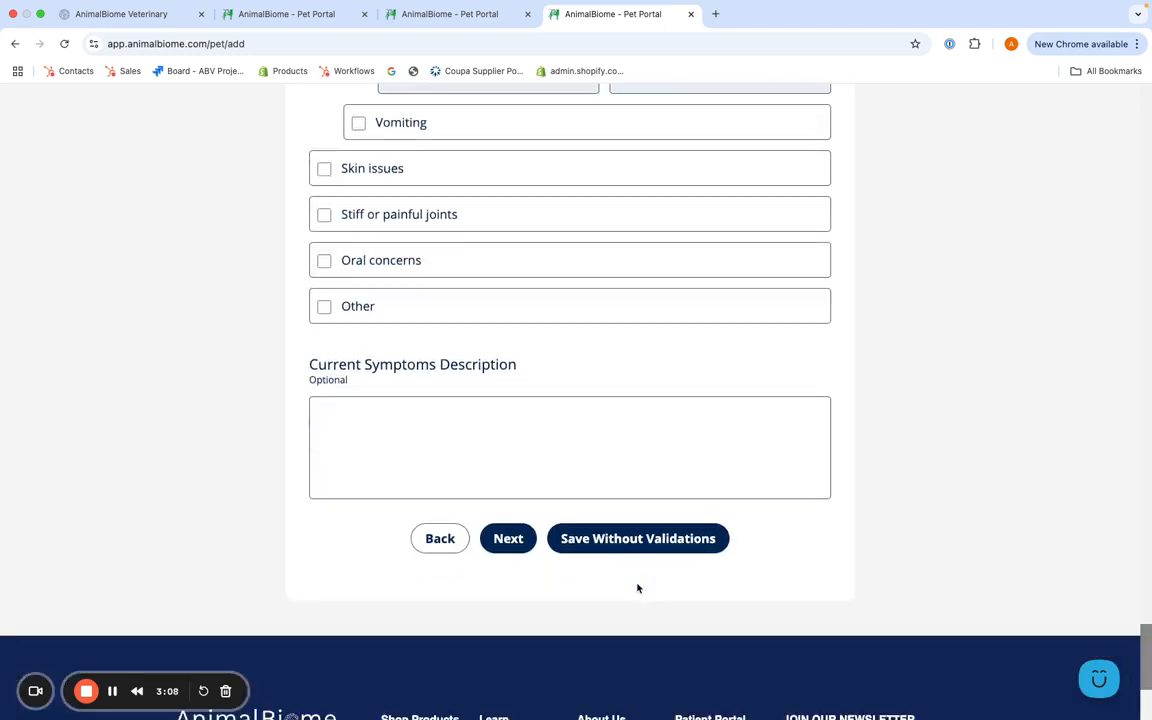
Step: Continue to Client Info and look over the name, contact and address fields for the patient's parent
left_click(510, 431)
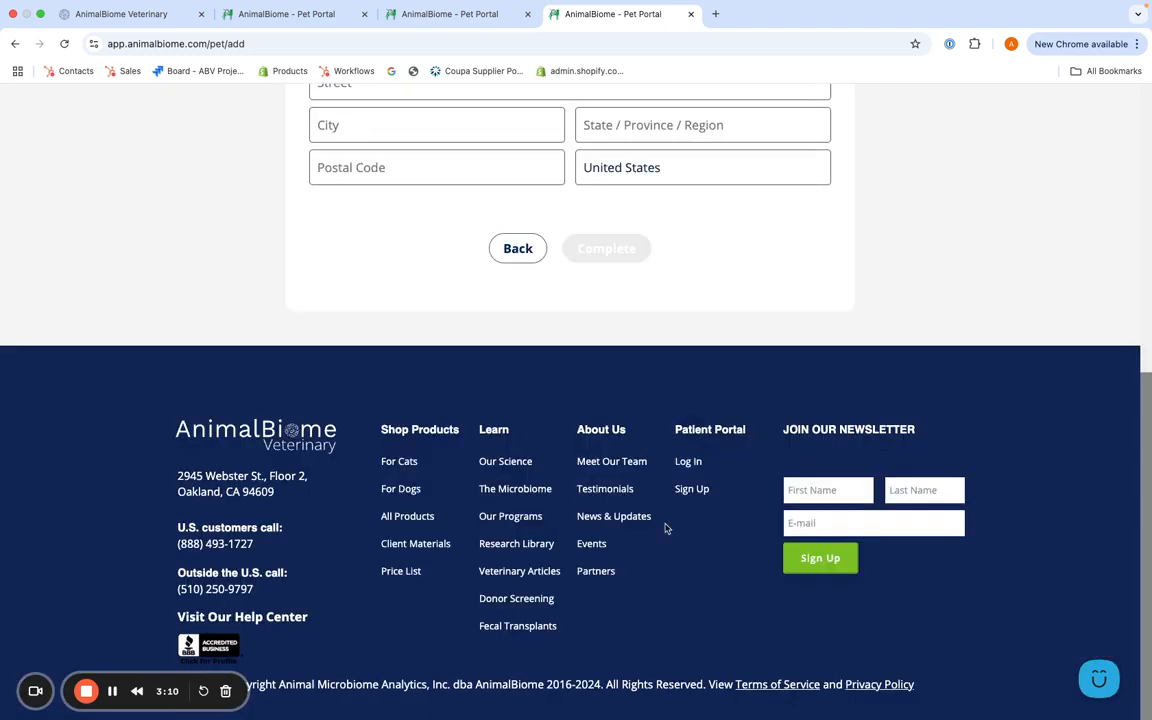
scroll(688, 550, "down", 3)
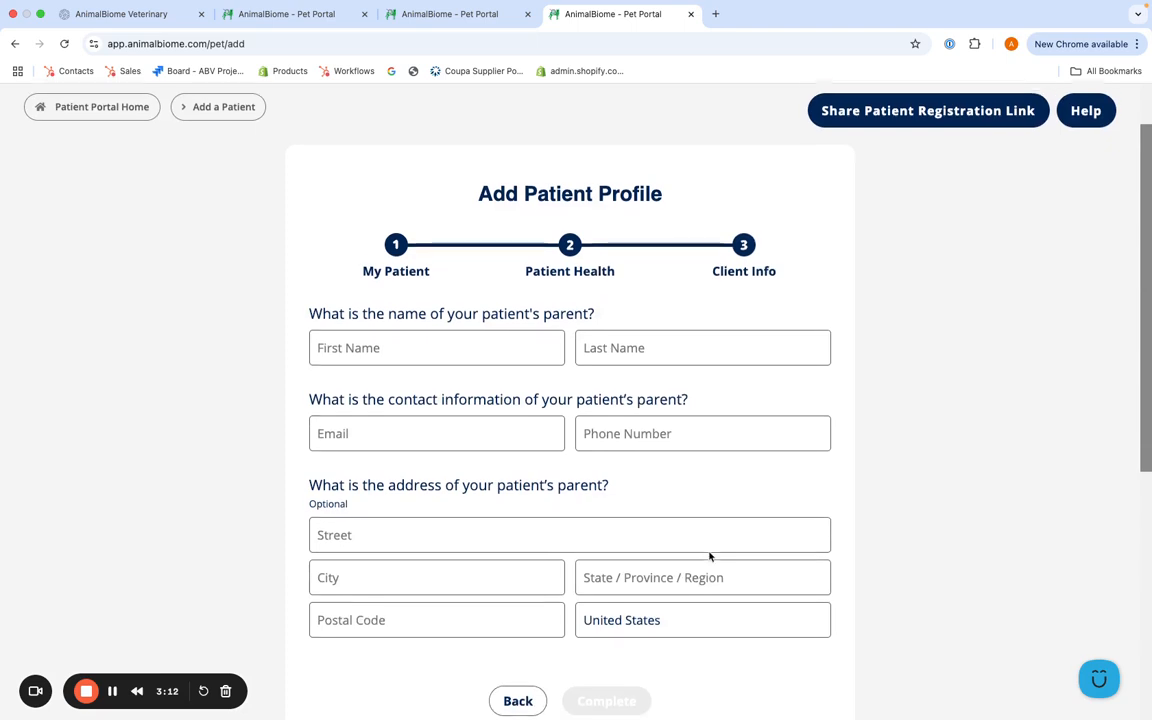
left_click(112, 691)
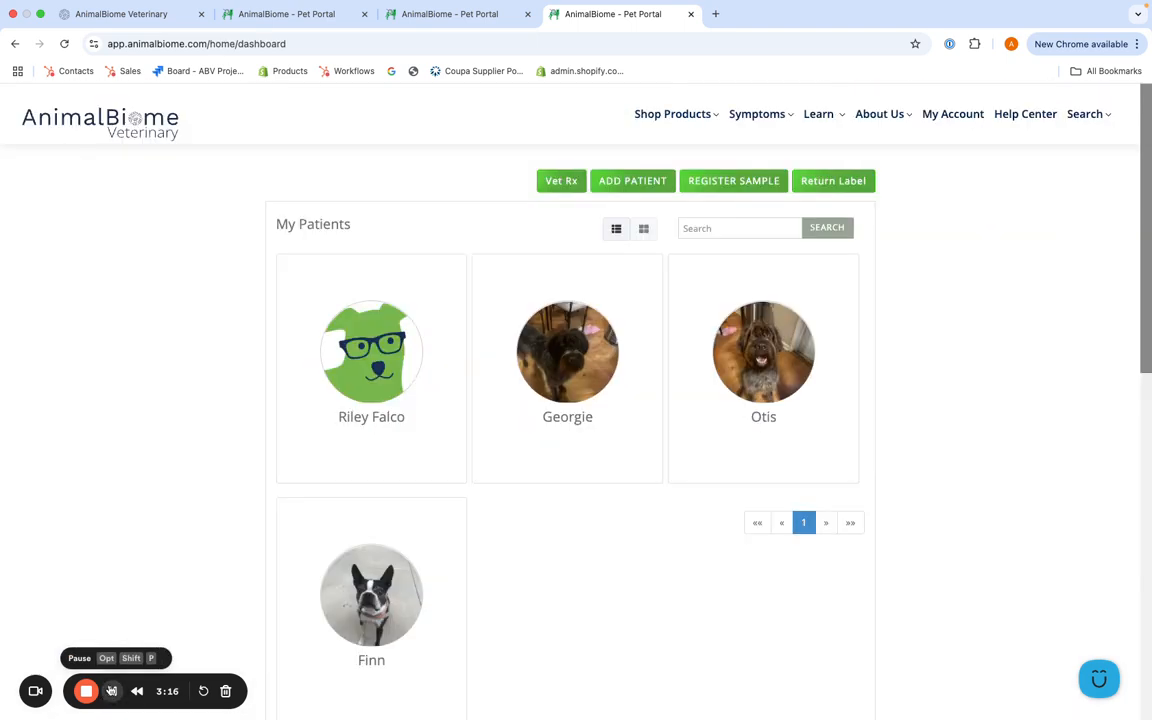
Step: Check the newly added patient's card in My Patients on the dashboard
scroll(150, 560, "down", 1)
scroll(142, 575, "down", 1)
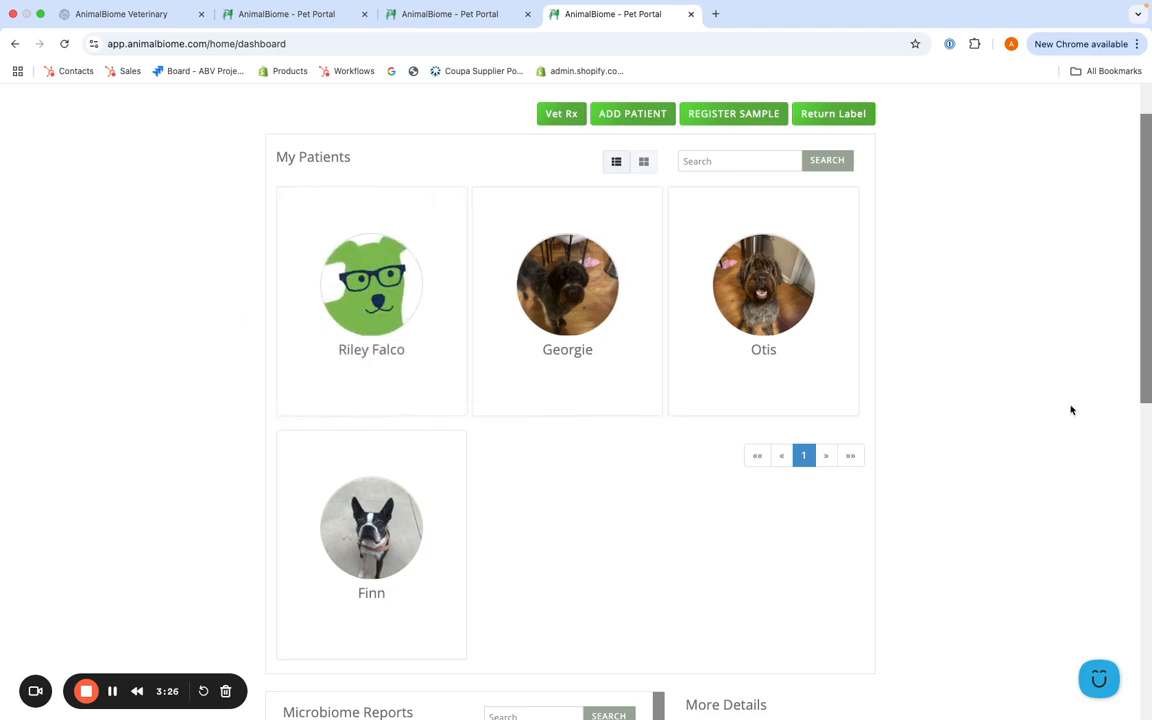
Step: Start a new patient profile and open the form for sharing the patient registration link
scroll(1070, 410, "up", 1)
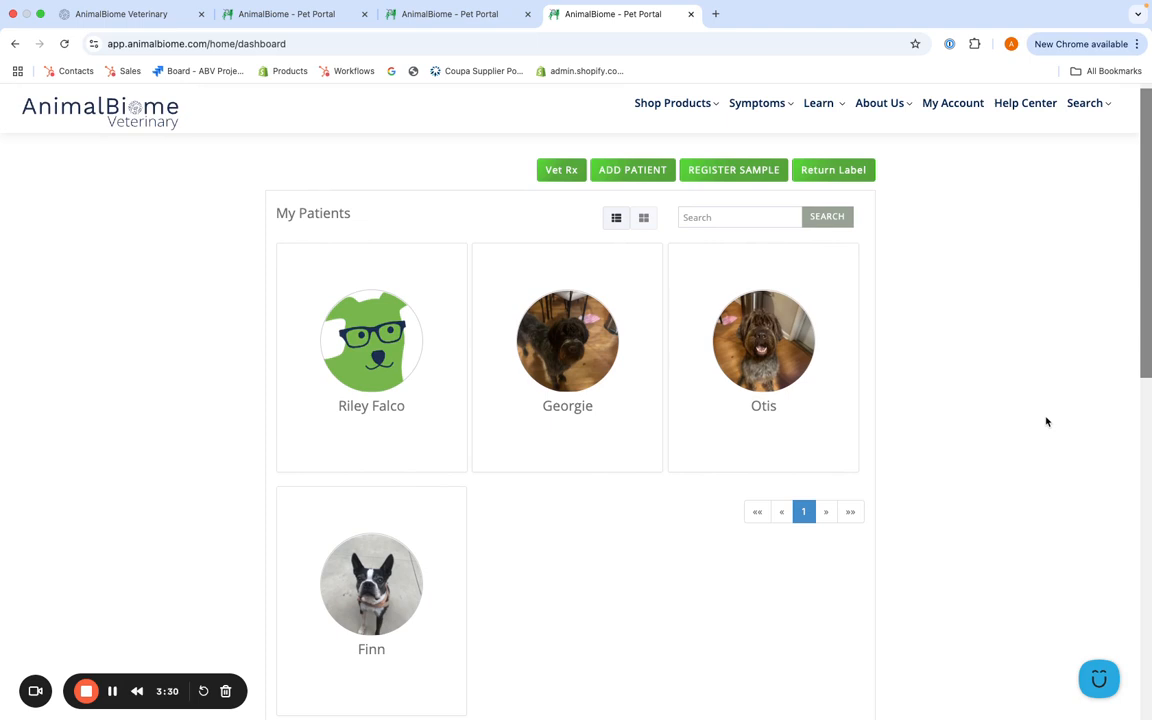
left_click(629, 173)
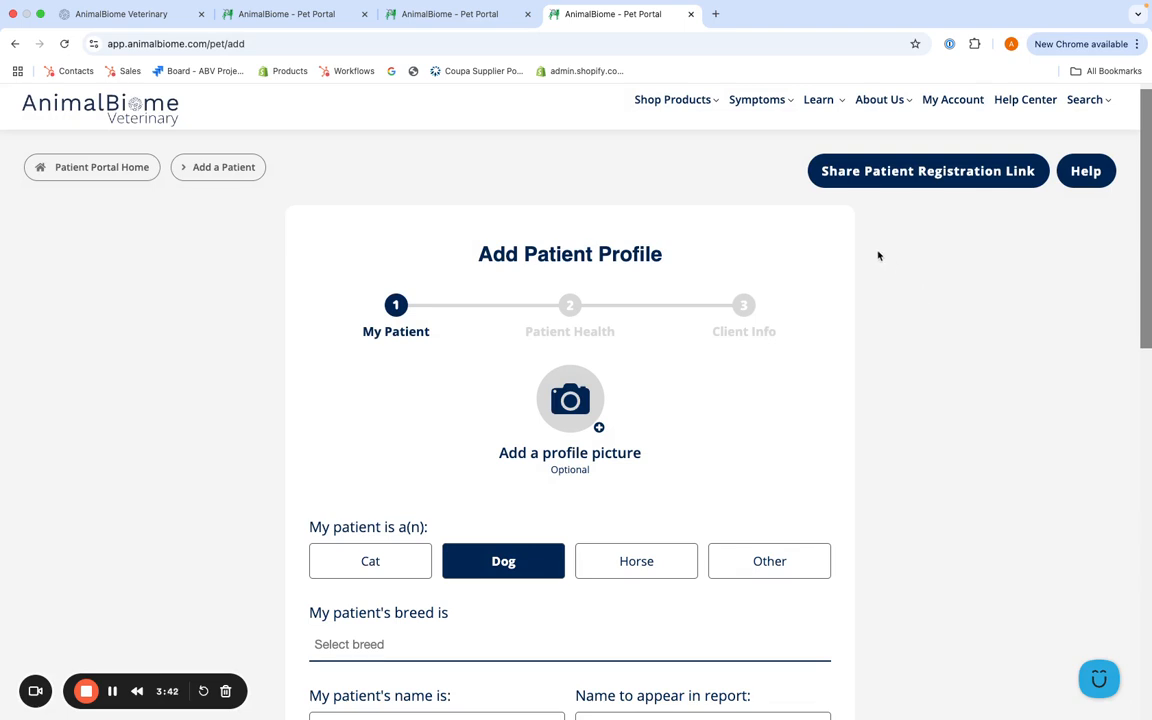
left_click(868, 172)
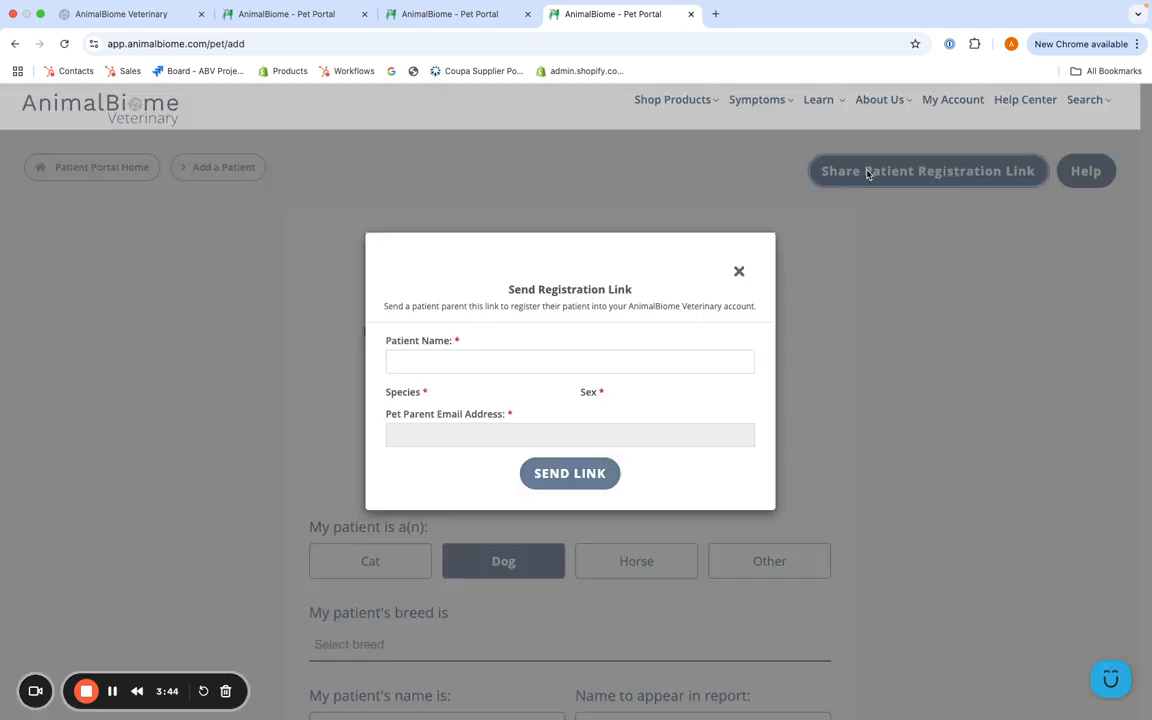
Step: Fill in the registration link form with patient name Fido, species Dog, sex Male and the pet parent's email address
left_click(487, 362)
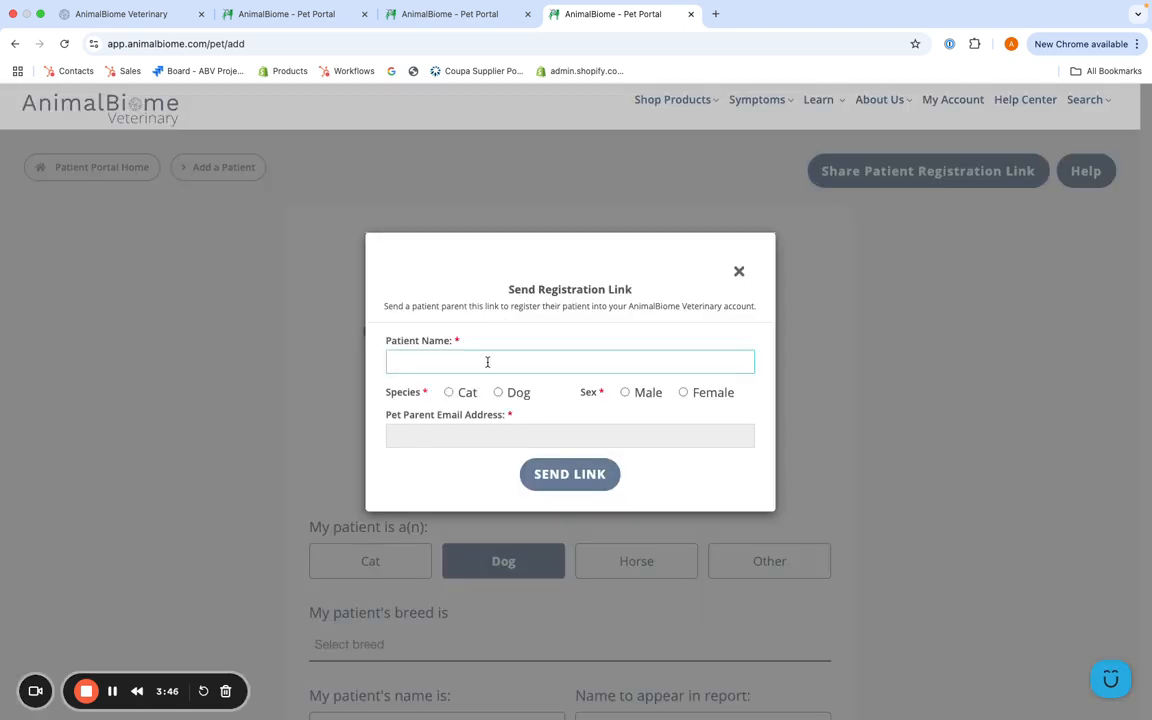
type("Fido")
key("Tab")
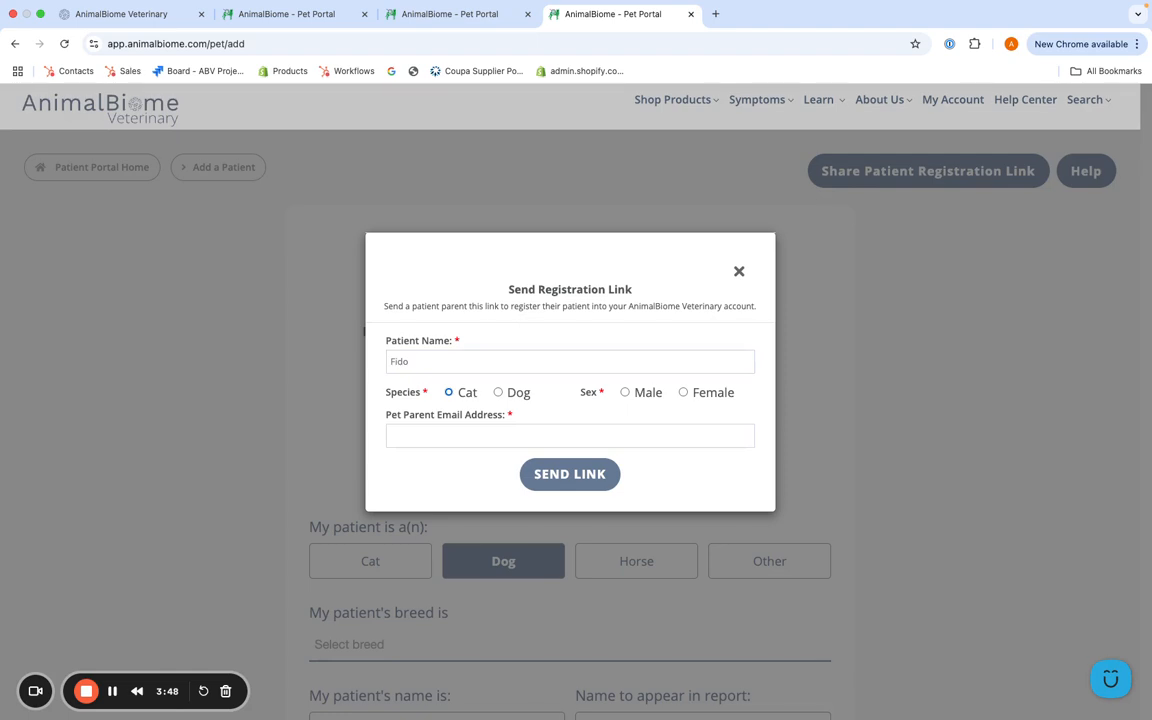
left_click(500, 393)
left_click(626, 393)
left_click(581, 434)
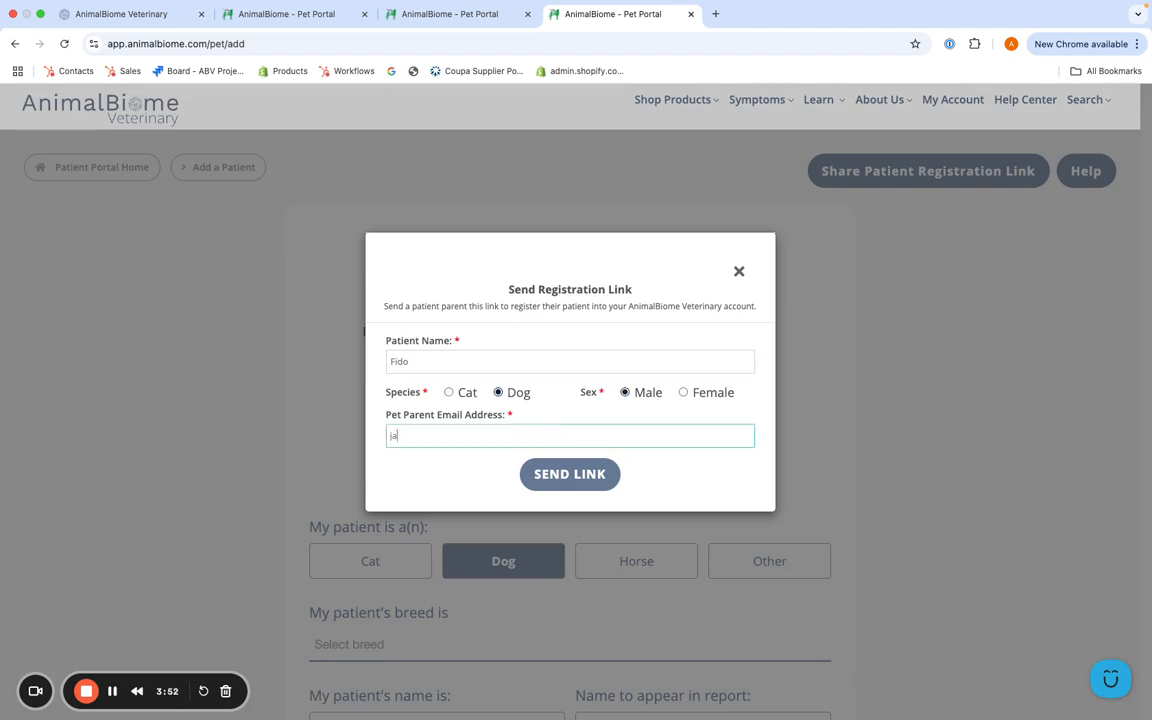
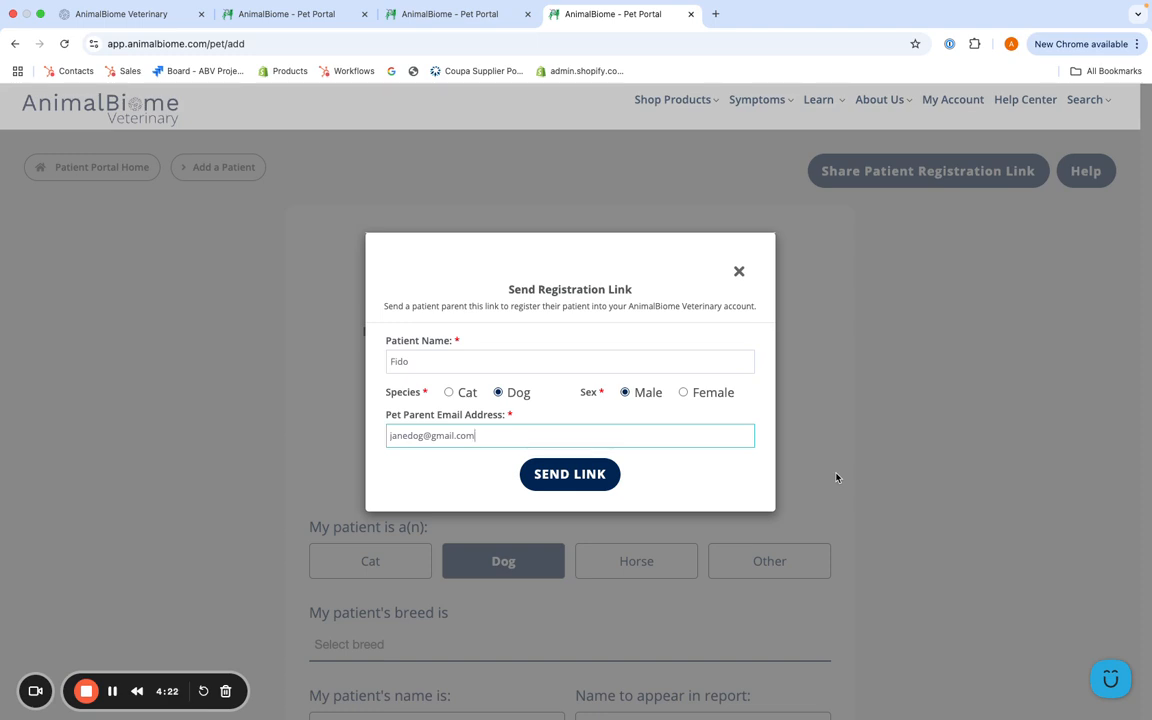
Step: Close the registration link form without sending it and switch to the AnimalBiome Veterinary home page
left_click(739, 273)
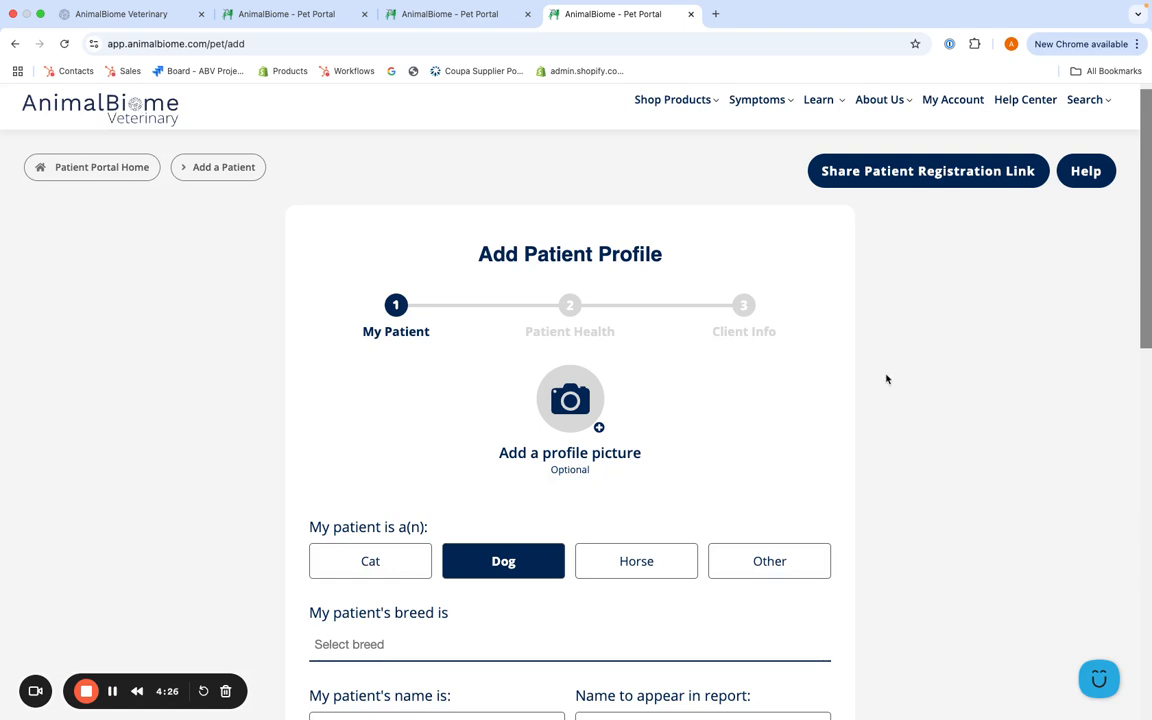
left_click(152, 15)
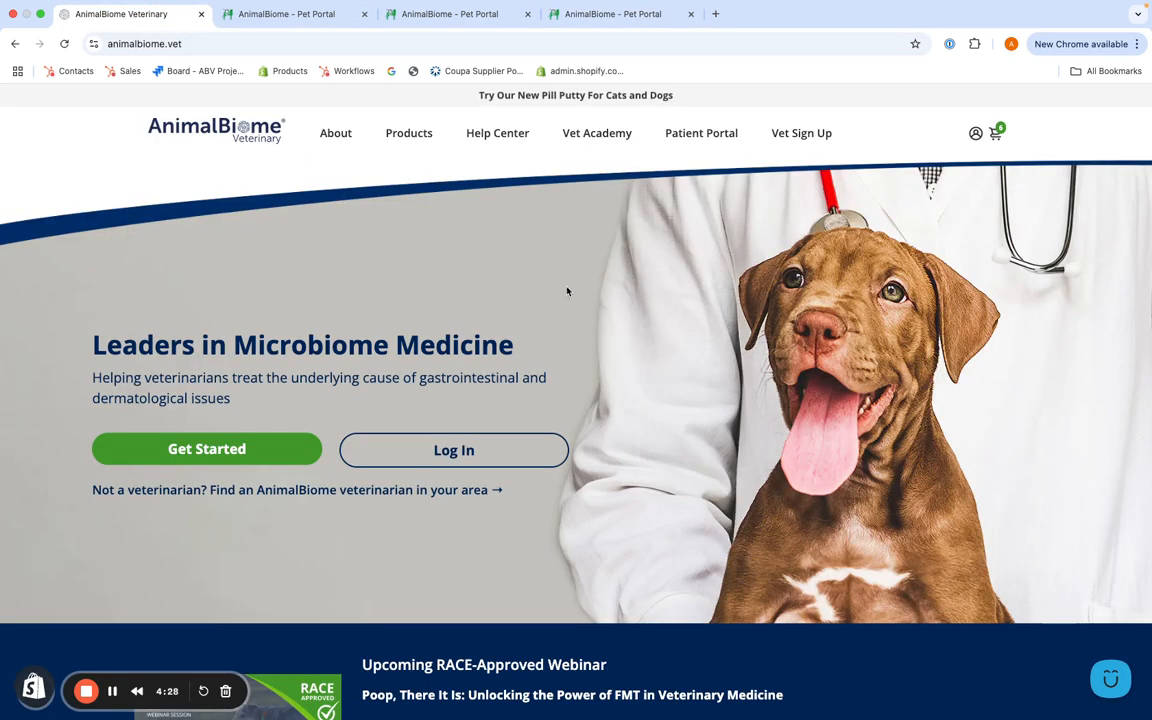